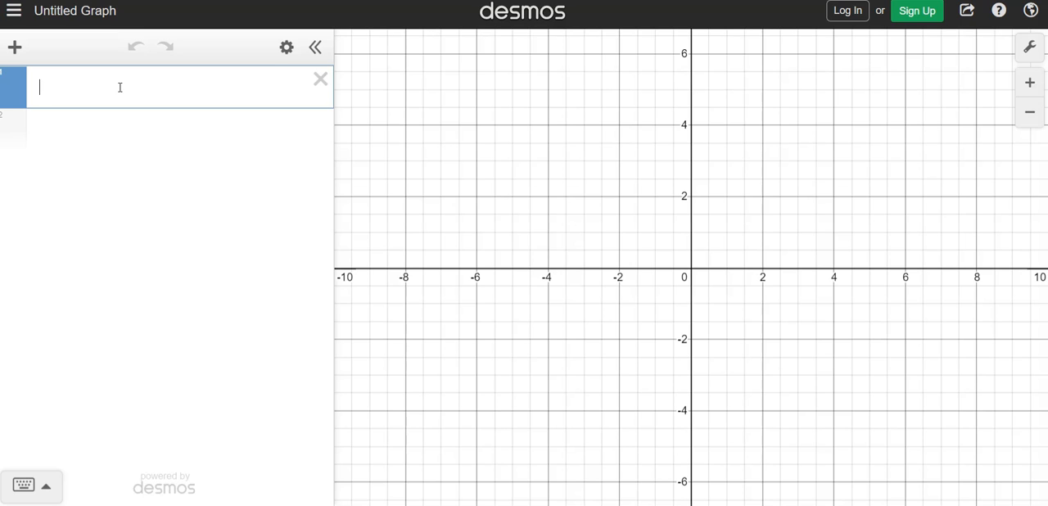
Step: Enter the mean of the values 104, 117, 104, 136, 189, 109, 113 and 104 as the first expression
text(mean)
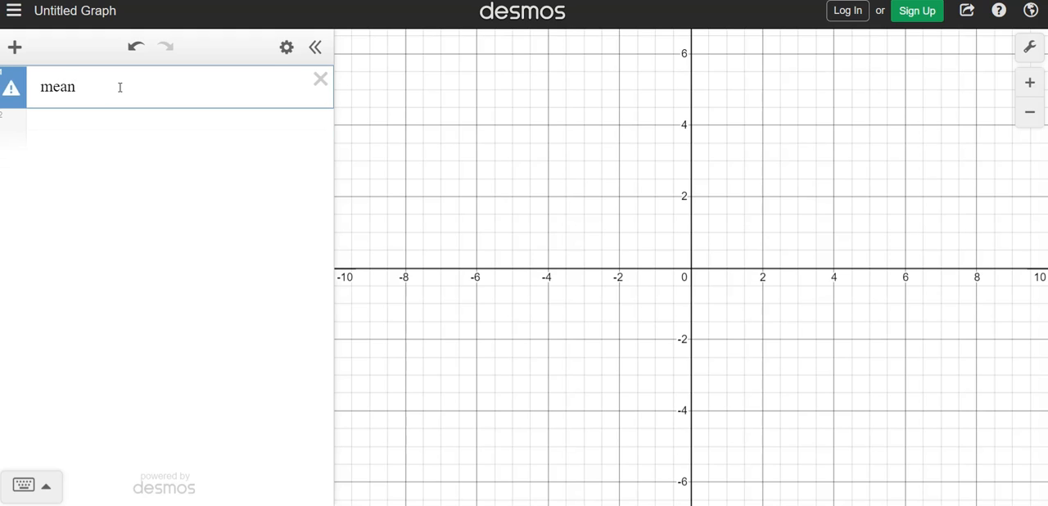
text(()
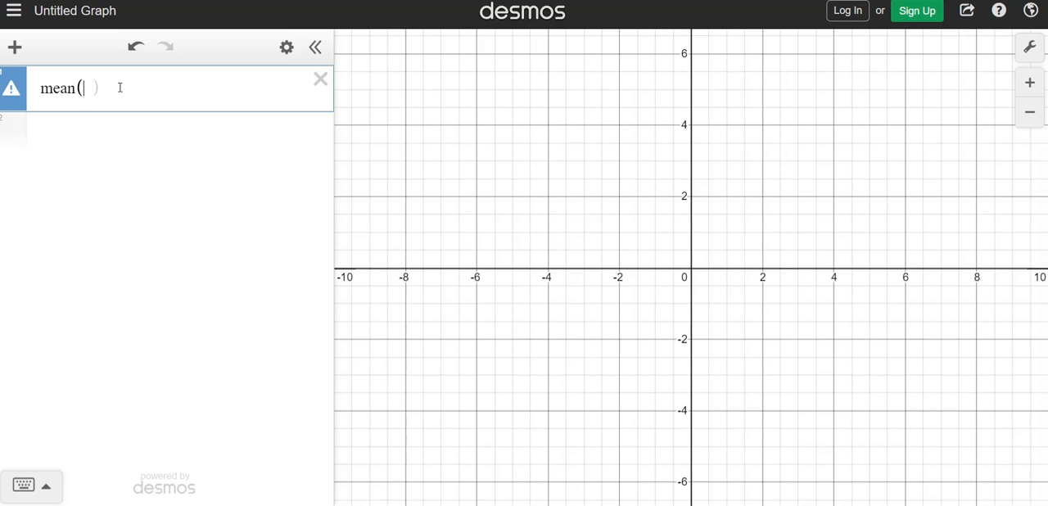
text(104,)
text(117,)
text())
key(Left)
key(BackSpace)
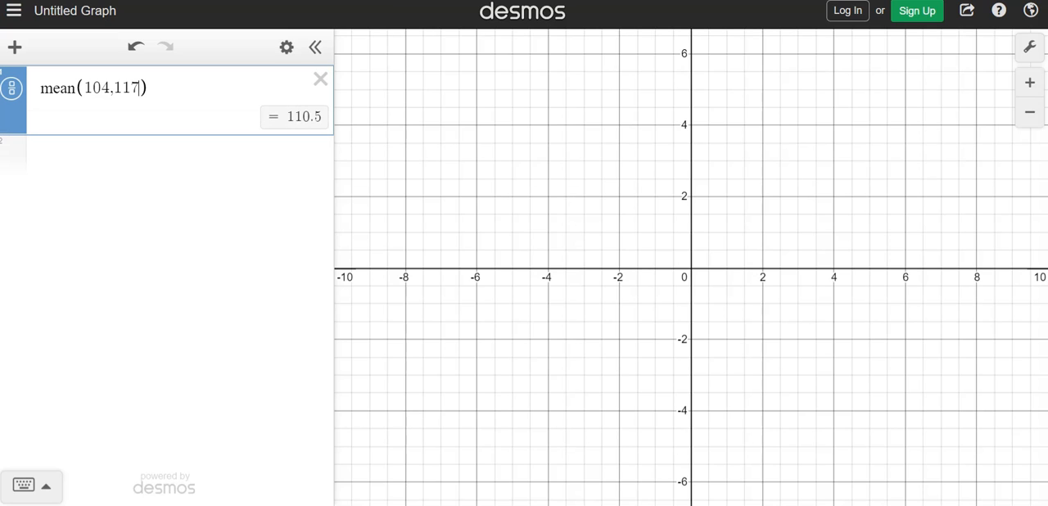
text(,)
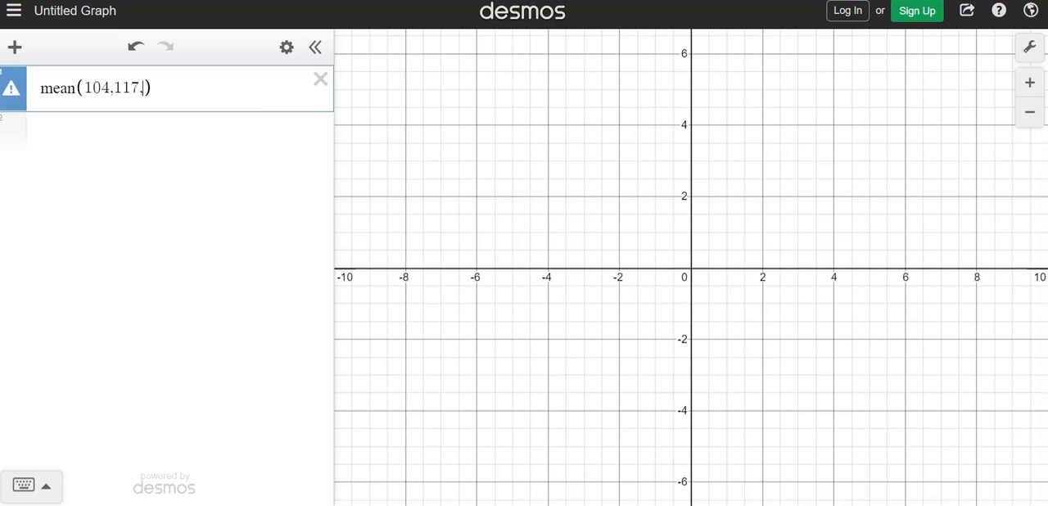
text(104)
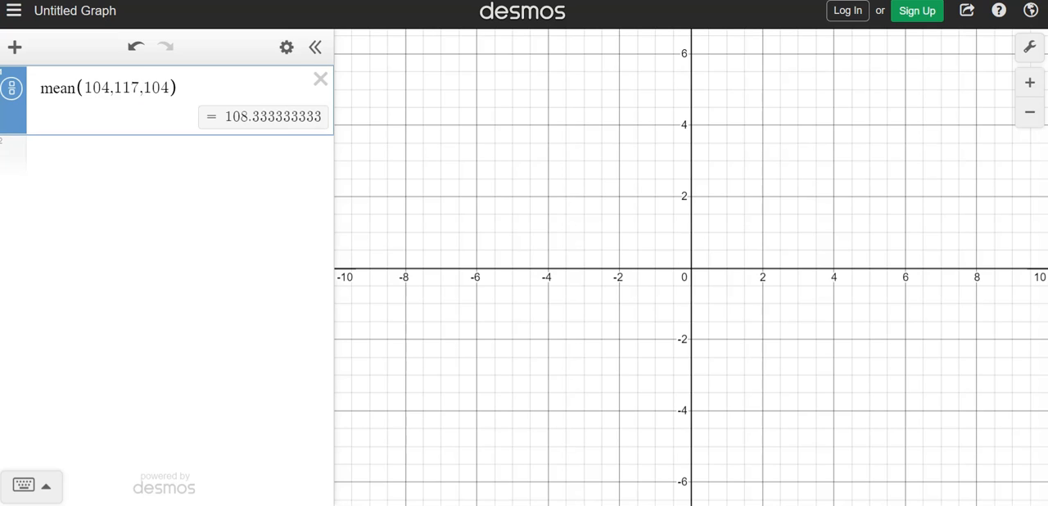
text(,)
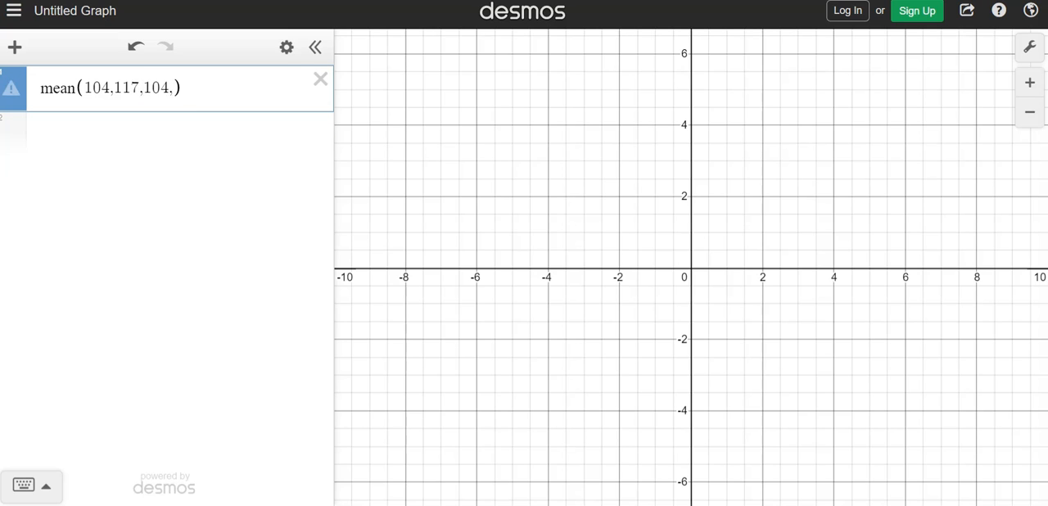
text(136)
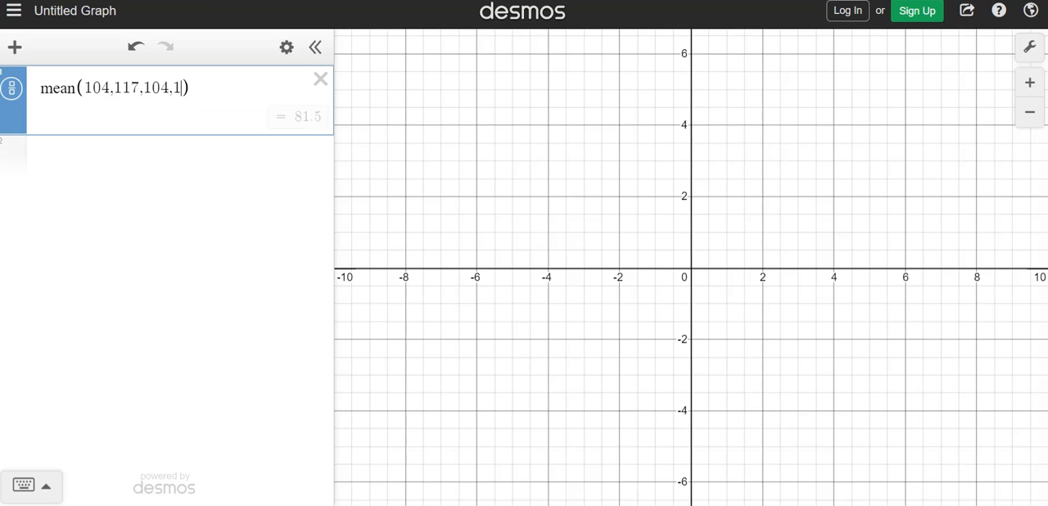
text(,)
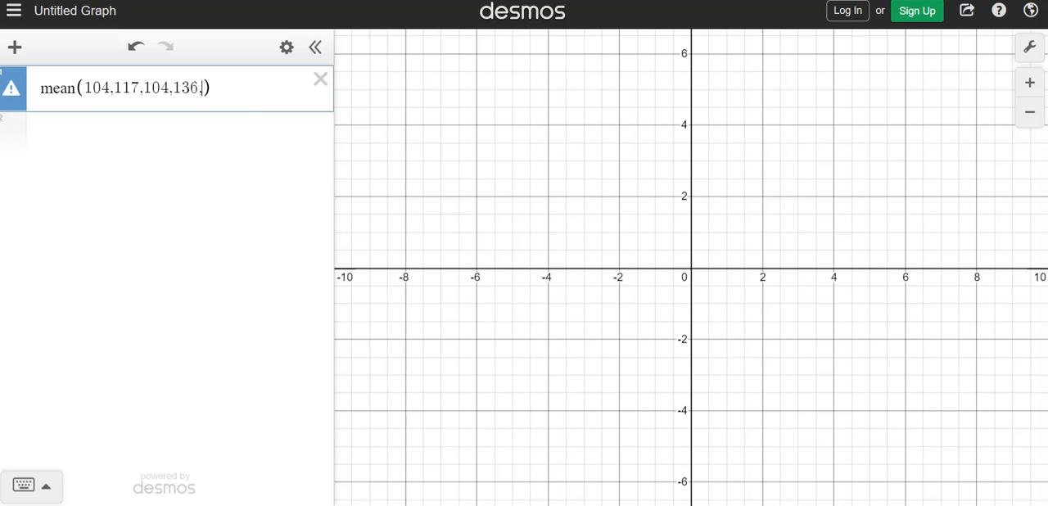
text(189.)
key(BackSpace)
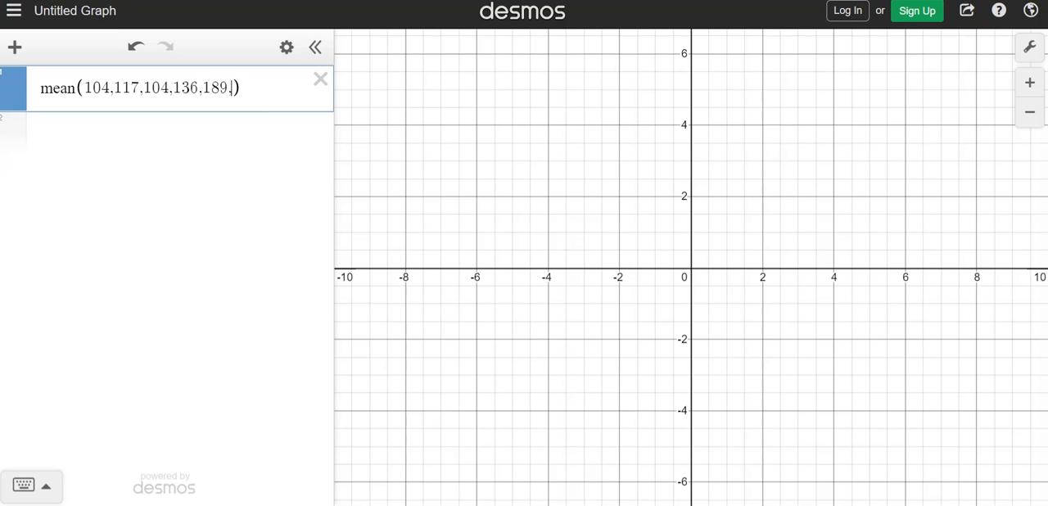
key(BackSpace)
text(109,113)
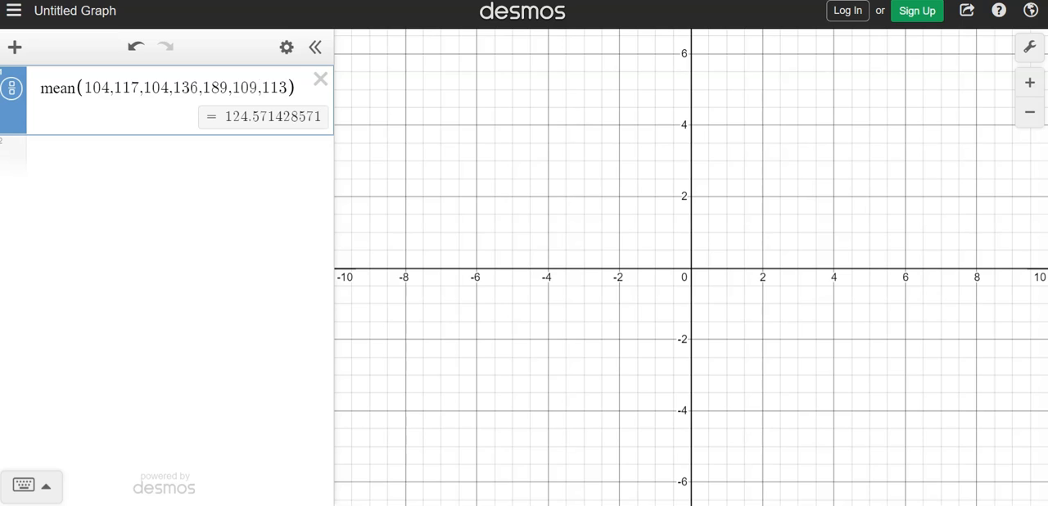
text(,104)
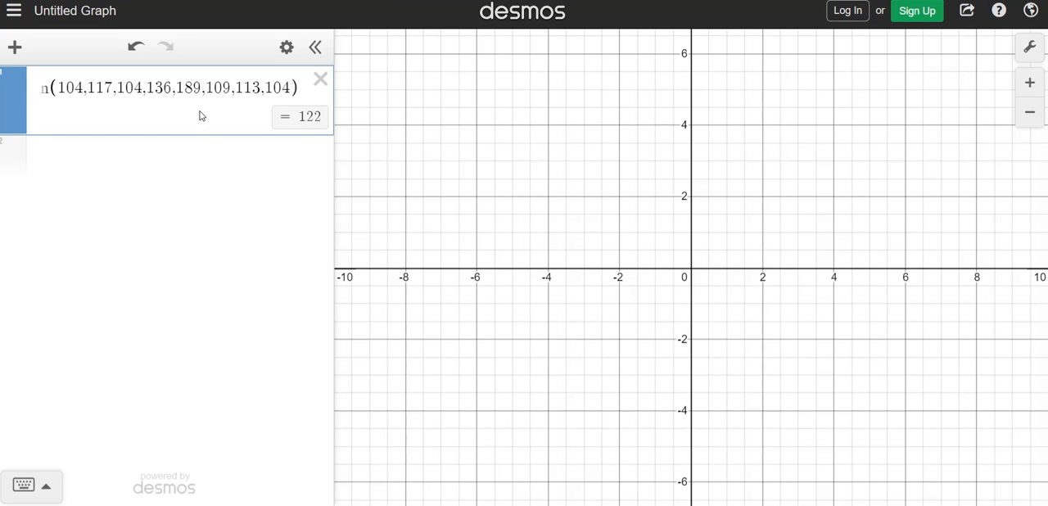
Step: Change the expression's function from mean to median, keeping the same list of values
click(47, 95)
key(Left)
key(Left)
key(Left)
key(Right)
key(Right)
key(Right)
key(Right)
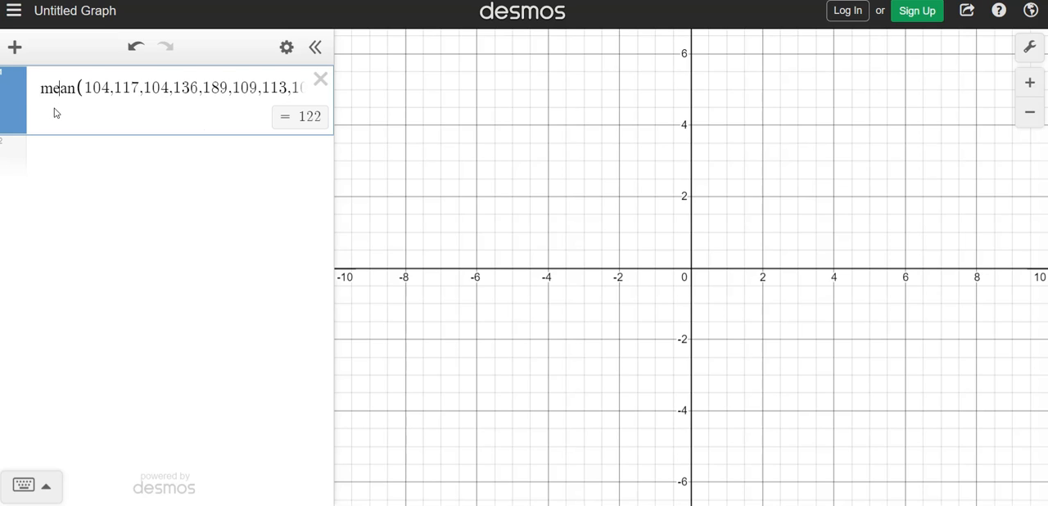
key(BackSpace)
key(BackSpace)
key(BackSpace)
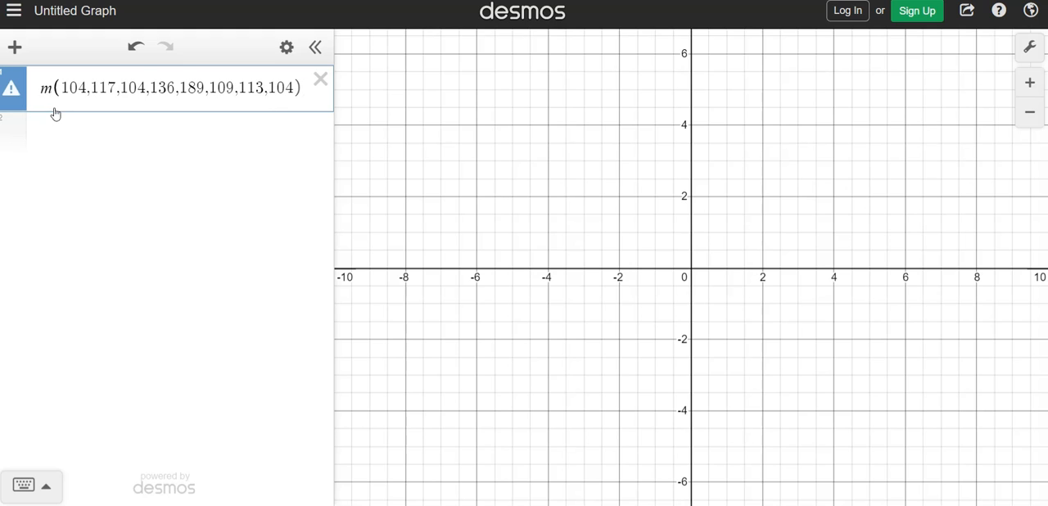
text(edian)
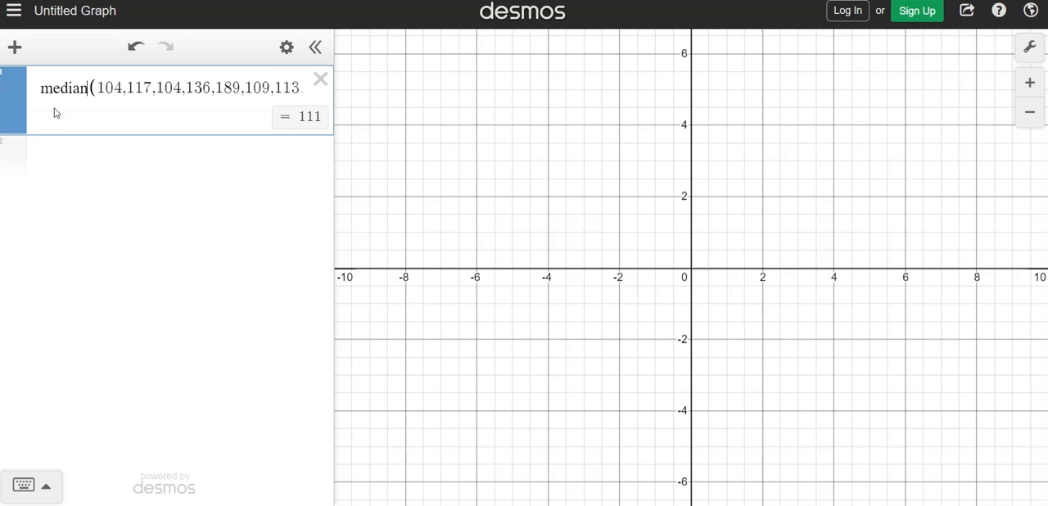
Step: Replace median with var for the sample variance, trying the population variant varp before returning to var
key(BackSpace)
key(BackSpace)
key(BackSpace)
key(BackSpace)
key(BackSpace)
key(BackSpace)
text(v)
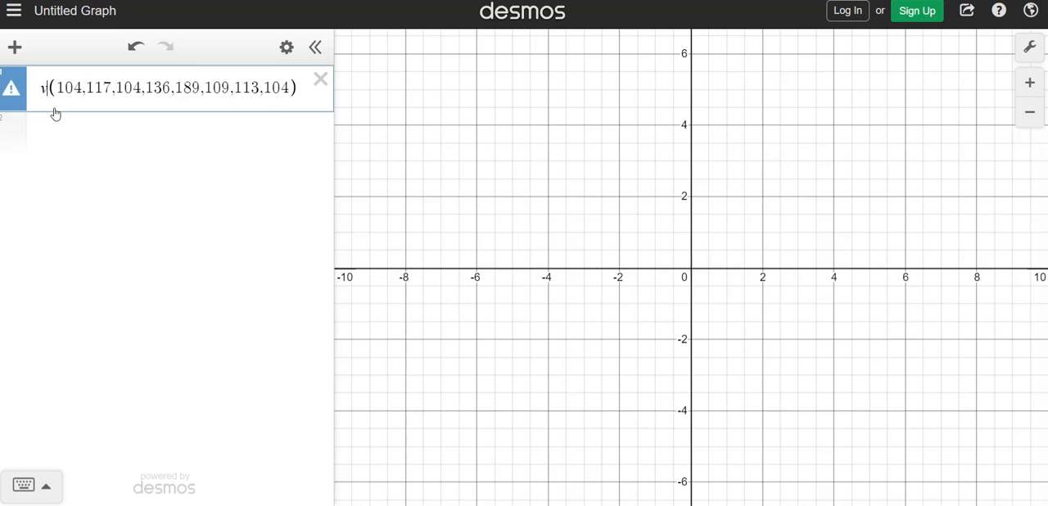
text(ar)
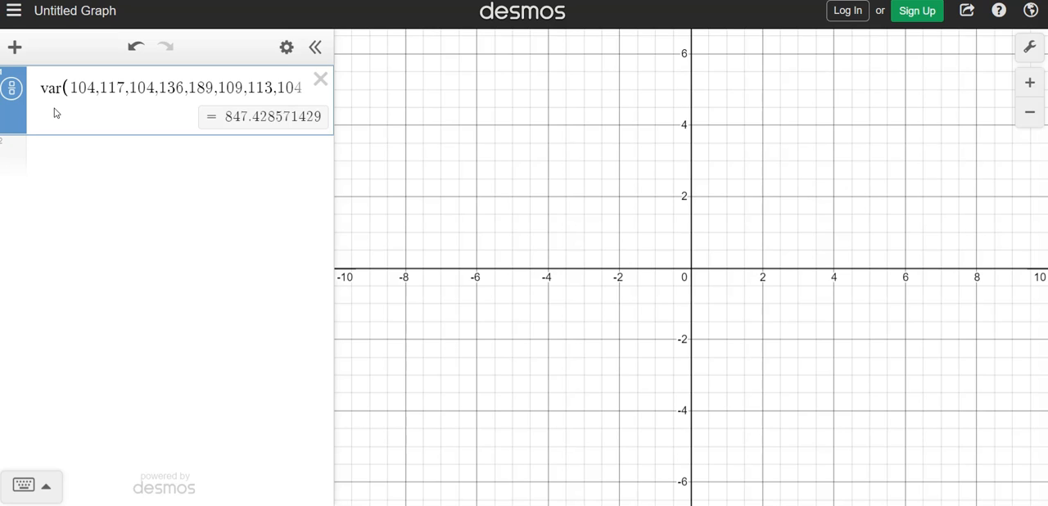
text(p)
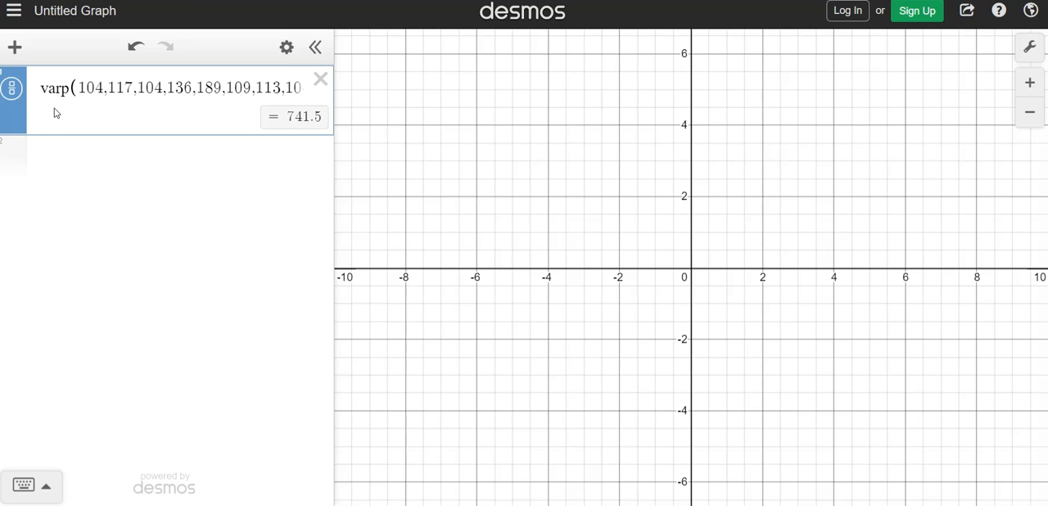
key(BackSpace)
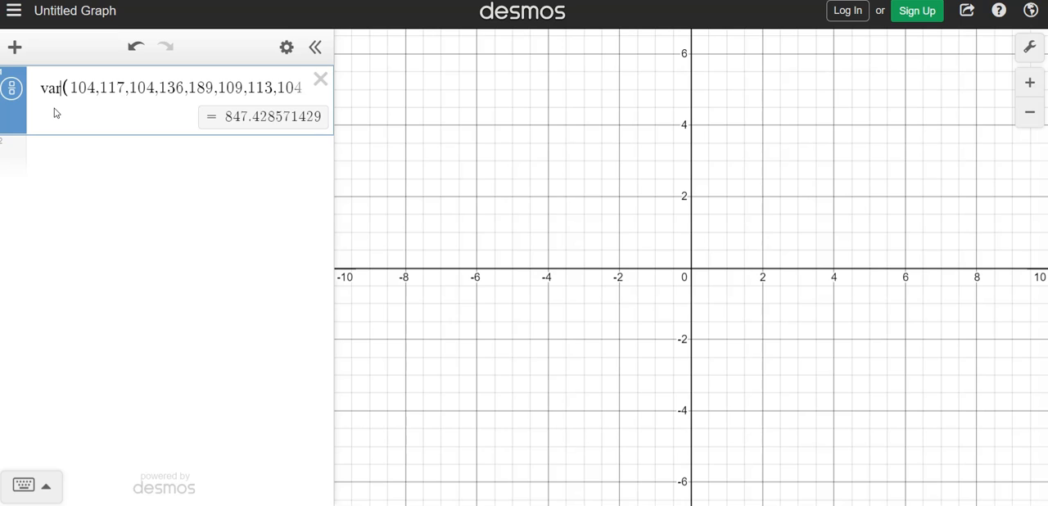
Step: Replace var with stdev for the sample standard deviation, trying the population variant stdevp before returning to stdev
key(BackSpace)
key(BackSpace)
key(BackSpace)
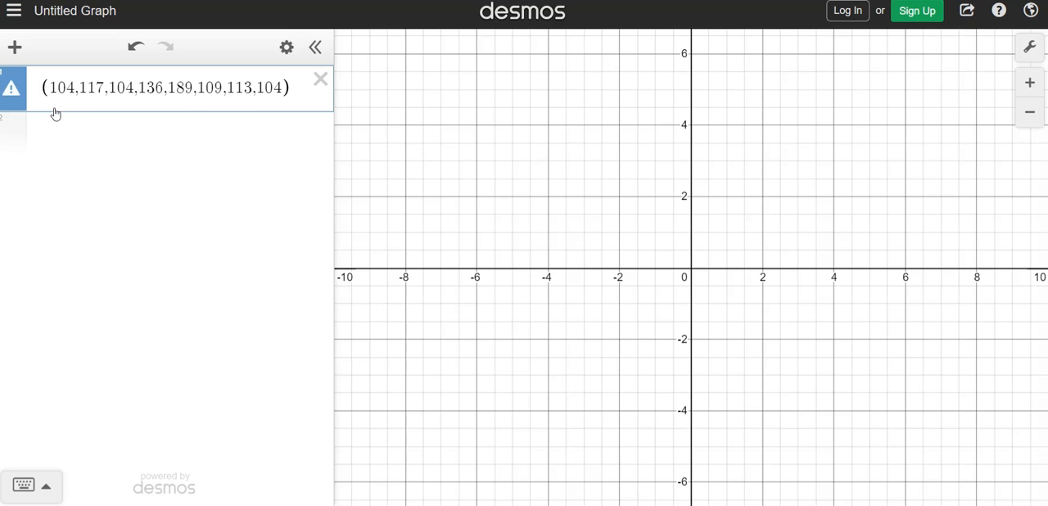
text(stde)
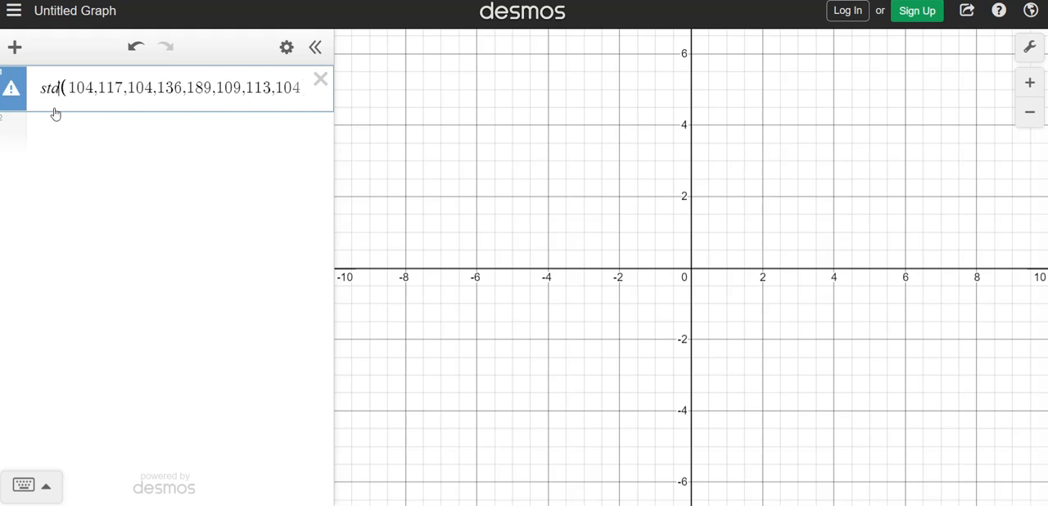
text(v)
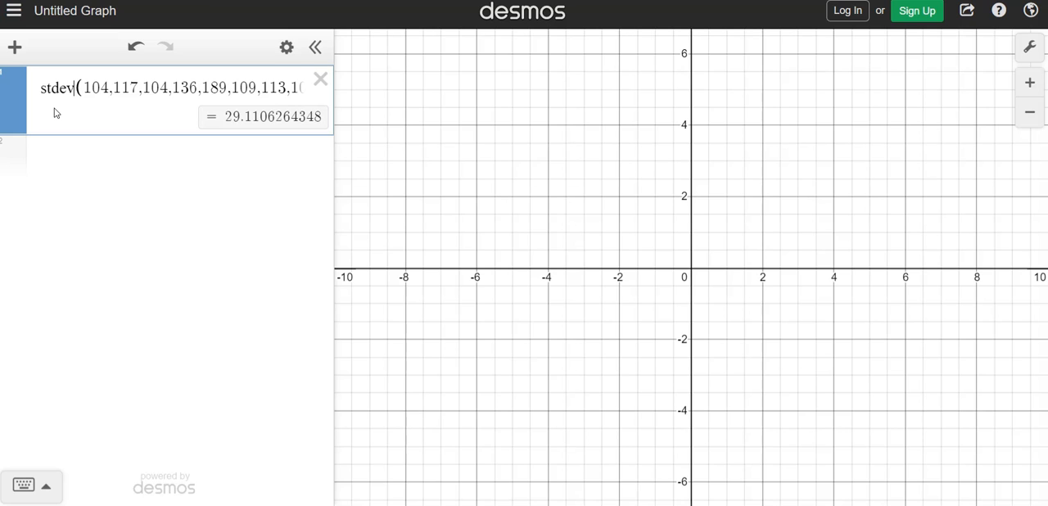
text(p)
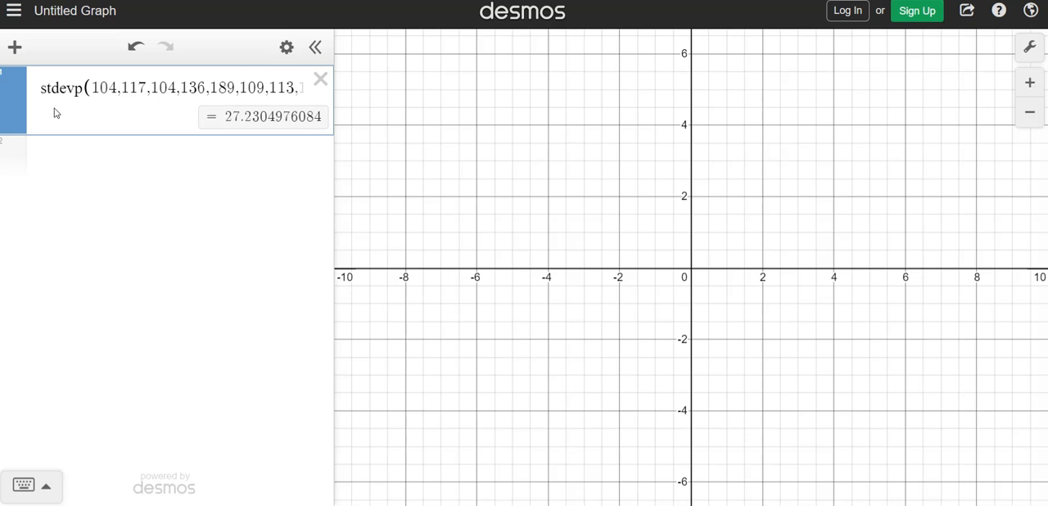
key(BackSpace)
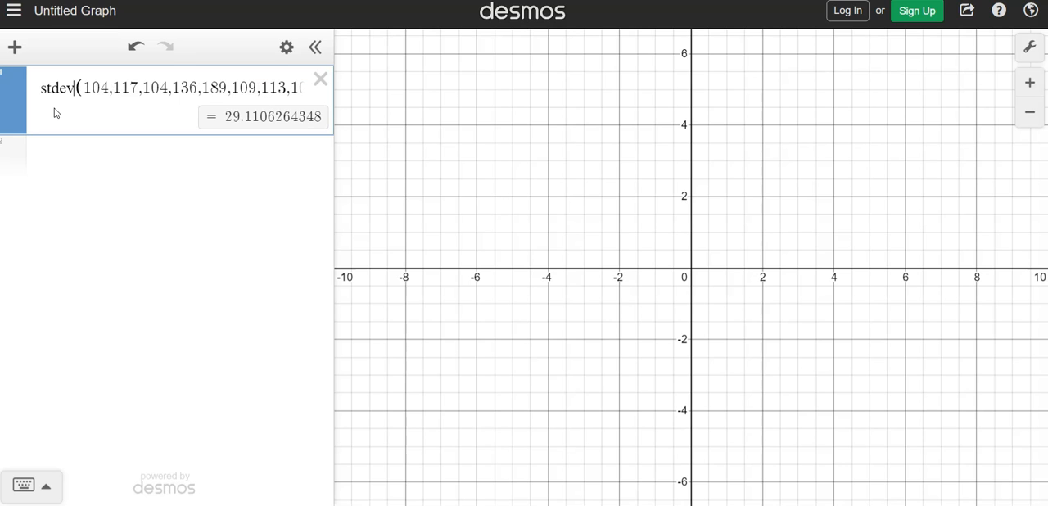
Step: Show the list of available statistics functions
click(36, 491)
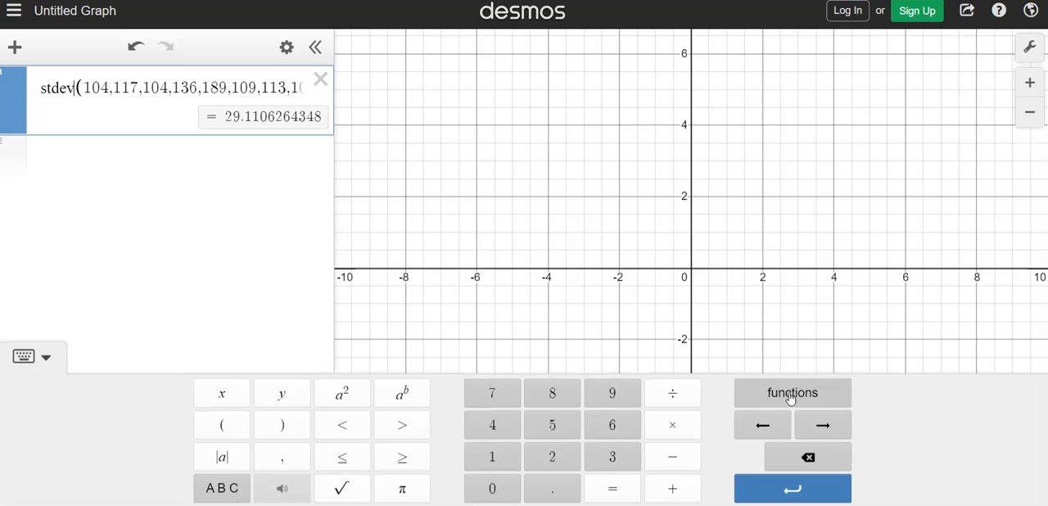
click(789, 399)
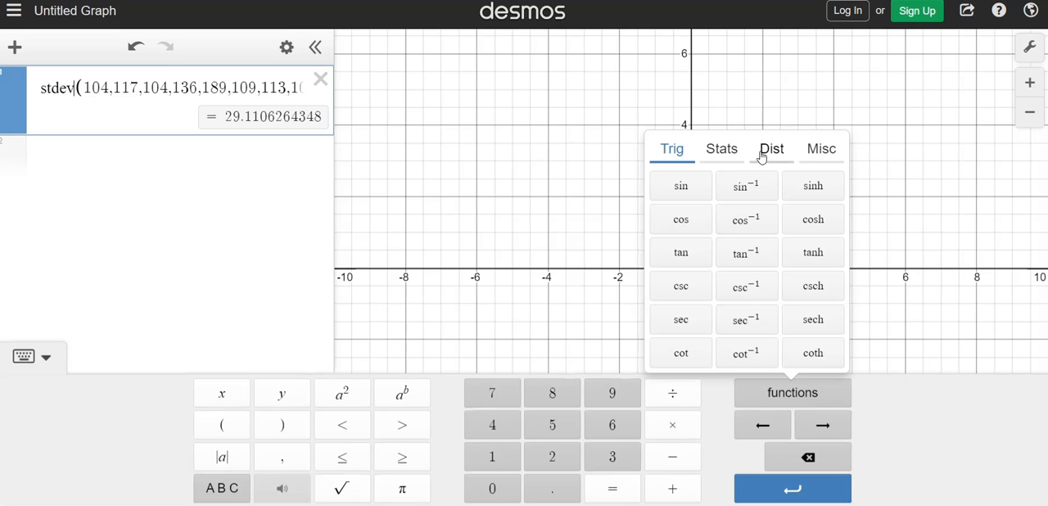
click(719, 150)
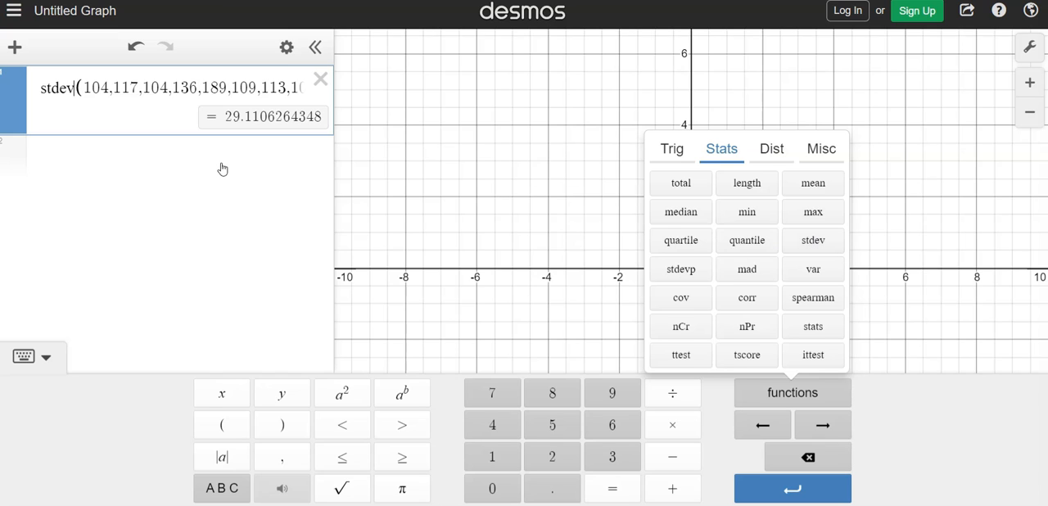
Step: Remove the stdev name and reinsert stdev from the statistics functions, keeping a single pair of parentheses around the values
key(BackSpace)
key(BackSpace)
key(BackSpace)
key(BackSpace)
key(BackSpace)
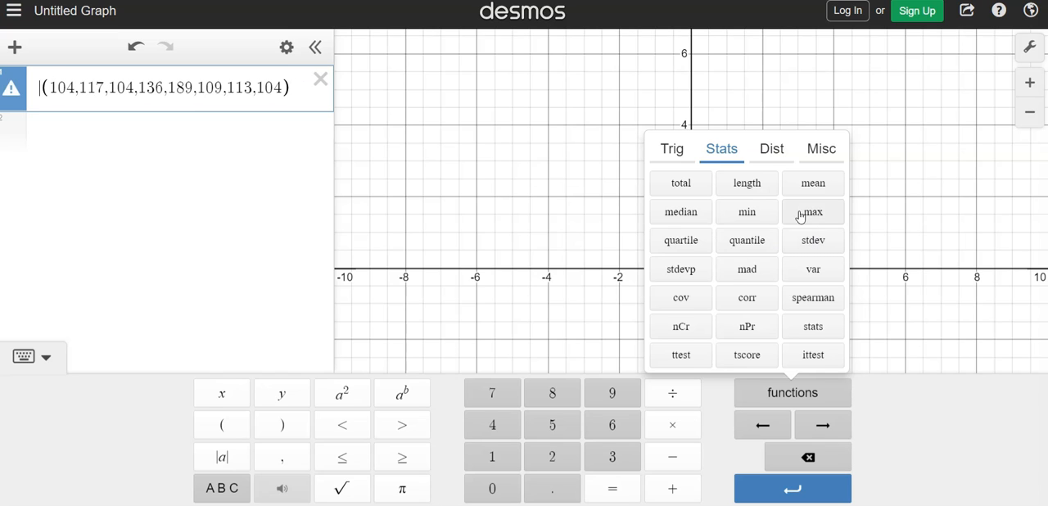
click(825, 241)
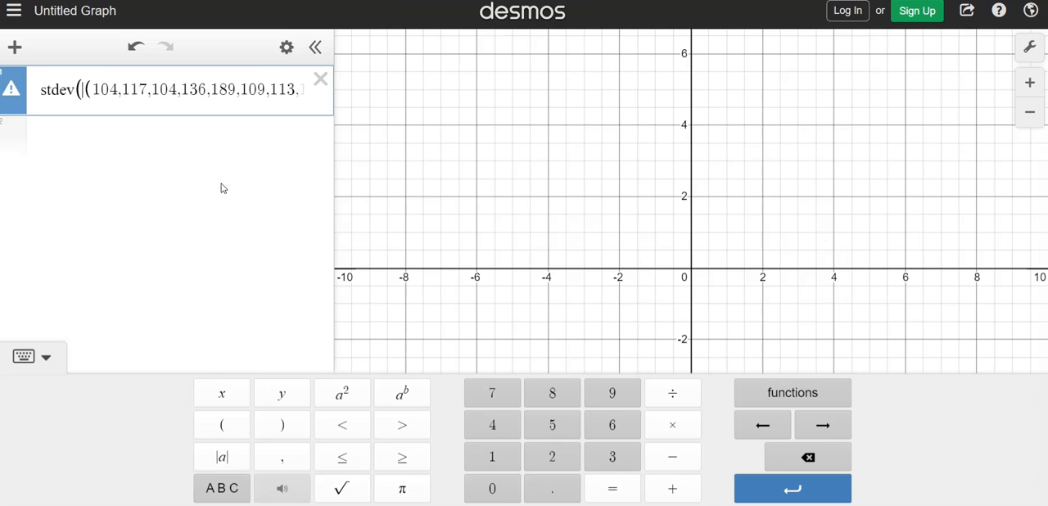
key(BackSpace)
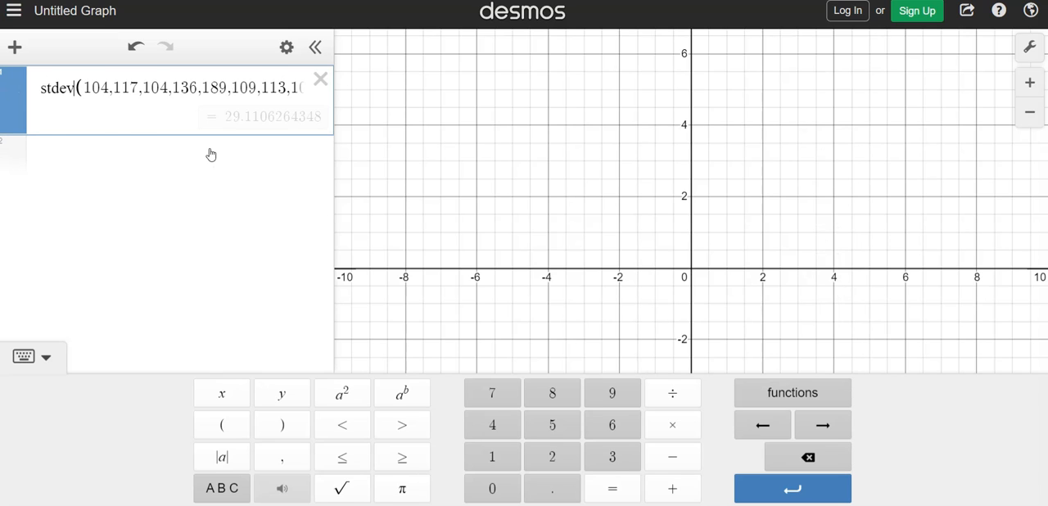
key(Right)
key(Right)
key(Right)
key(Right)
key(Right)
key(Right)
key(Right)
key(Right)
key(Right)
key(Right)
key(Right)
key(Right)
key(Right)
key(Right)
key(Right)
key(Right)
key(Right)
key(Right)
key(Right)
key(Right)
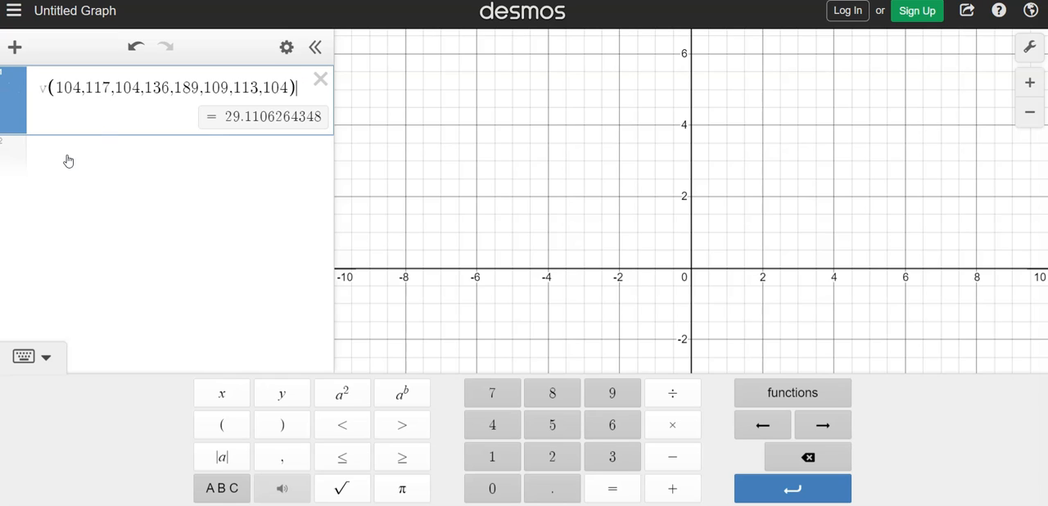
Step: Add an empty table below the stdev expression
click(38, 157)
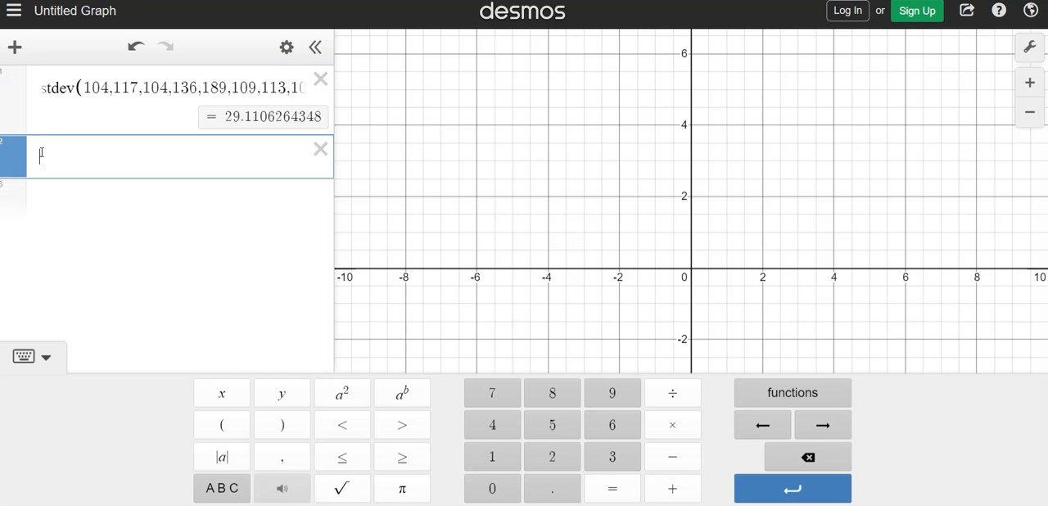
click(16, 48)
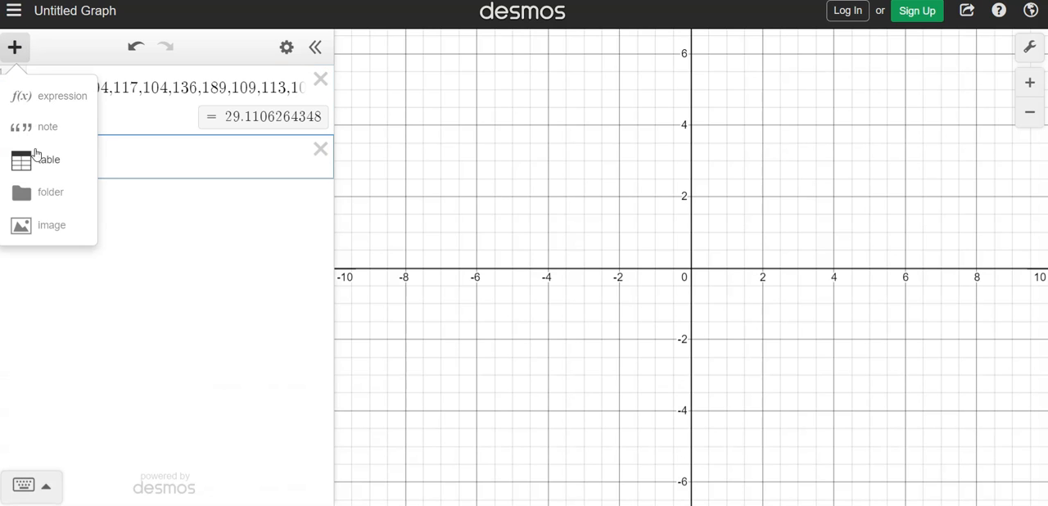
click(38, 159)
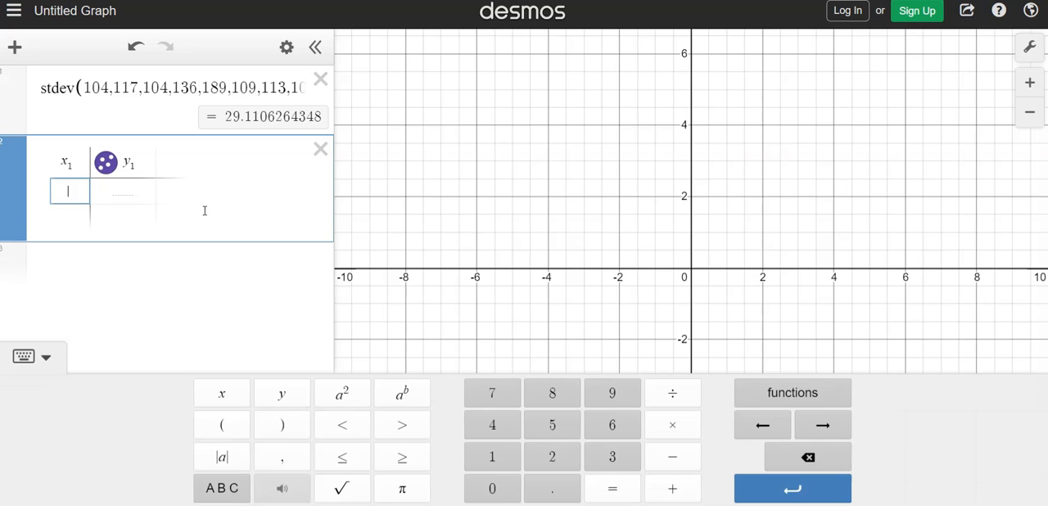
click(205, 207)
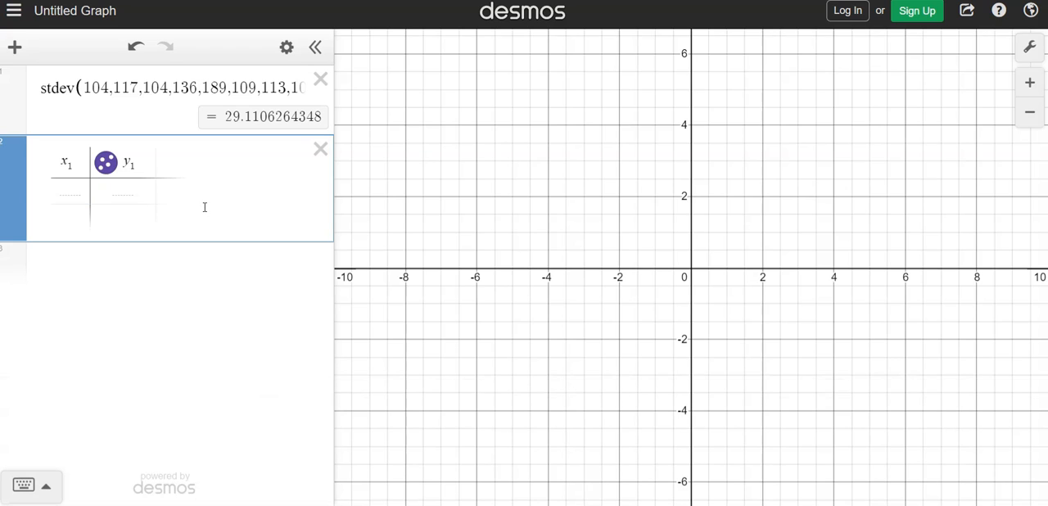
Step: Enter 104, 117 and 104 as the first three values of the table's x_1 column
click(72, 191)
text(104)
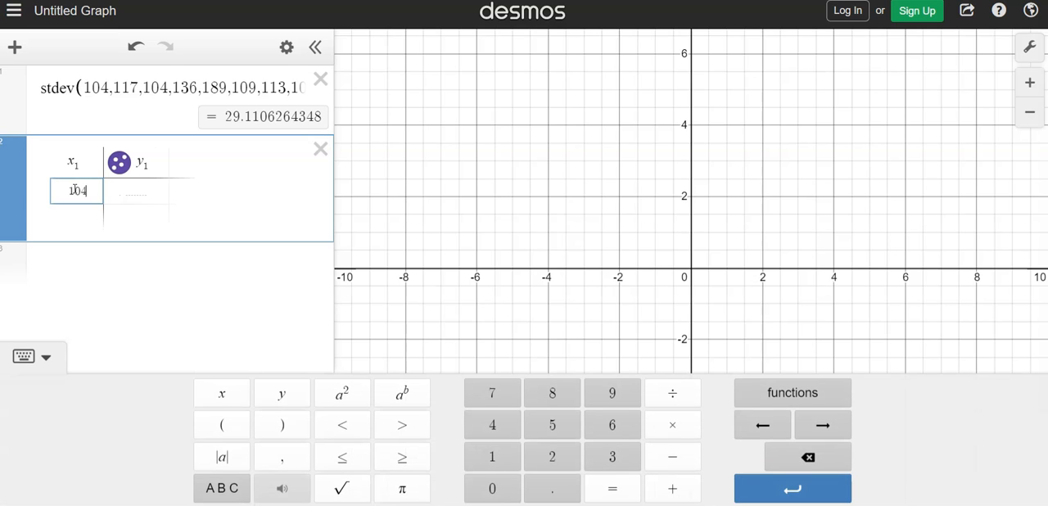
key(Return)
text(117)
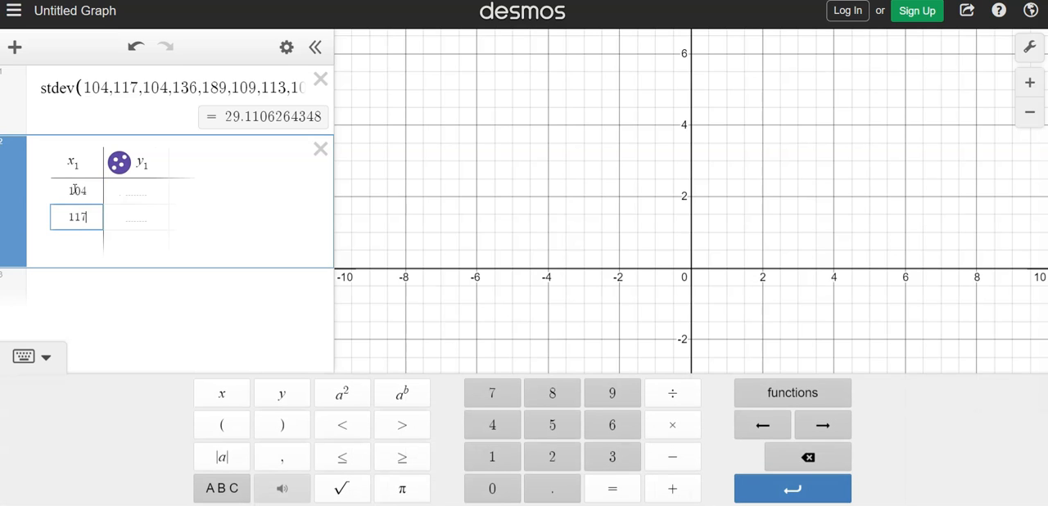
key(Return)
text(104)
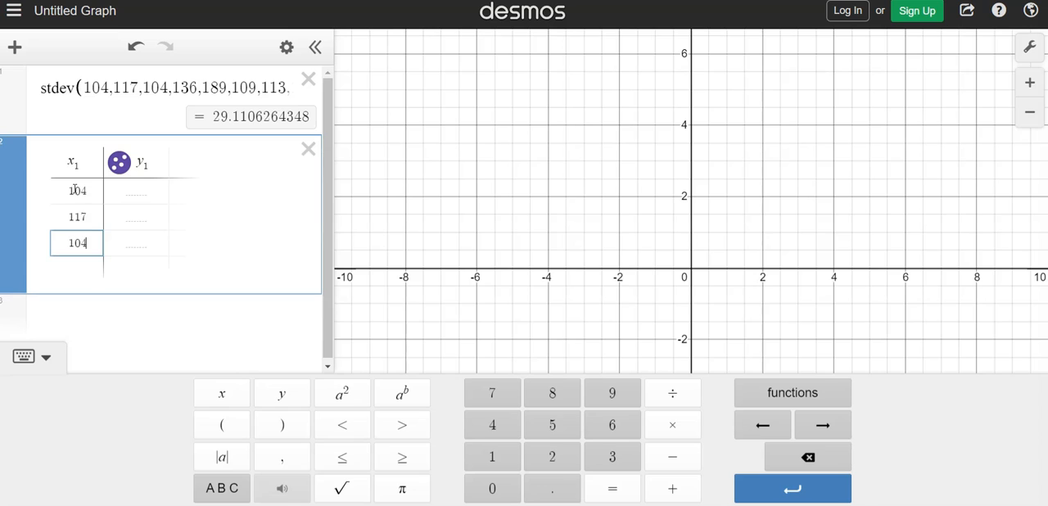
Step: Continue the x_1 column with the values 136, 189, 109, 113 and 104, and hide the keypad
key(Return)
text(136)
key(Return)
text(189)
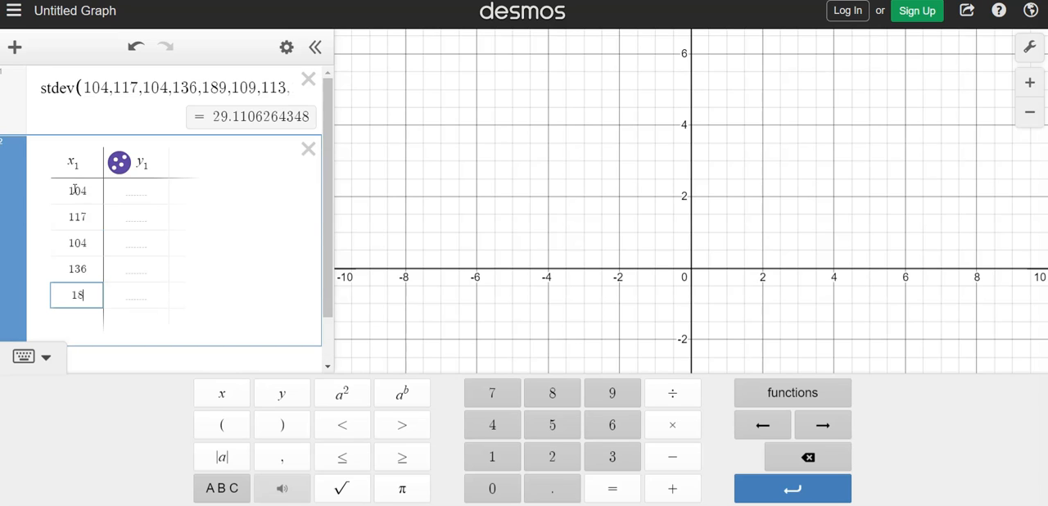
key(Return)
text(109)
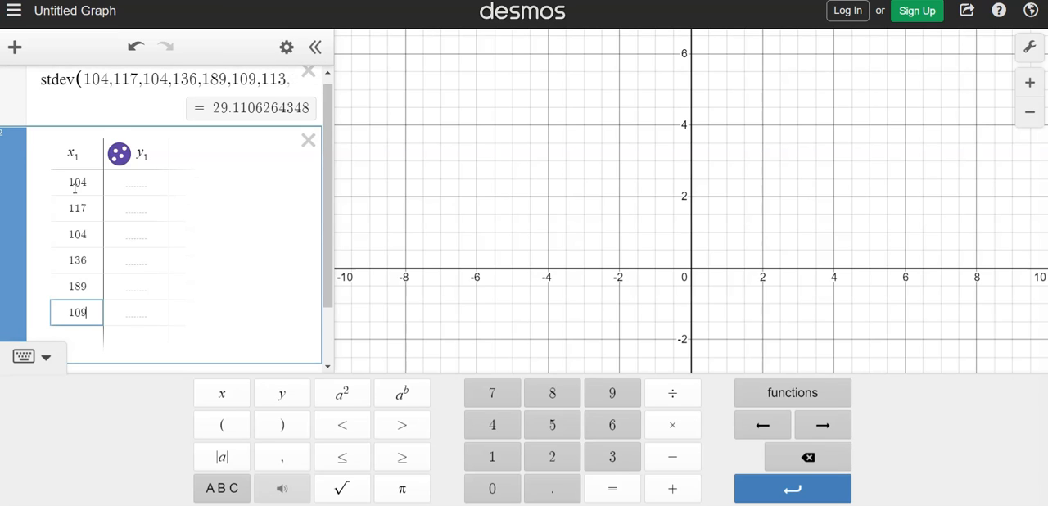
key(Return)
text(113)
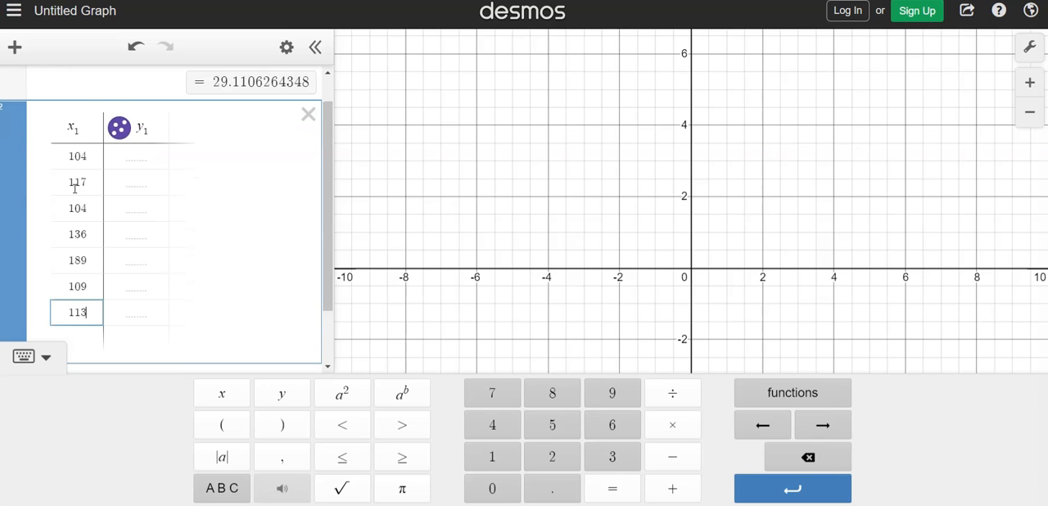
key(Return)
text(104)
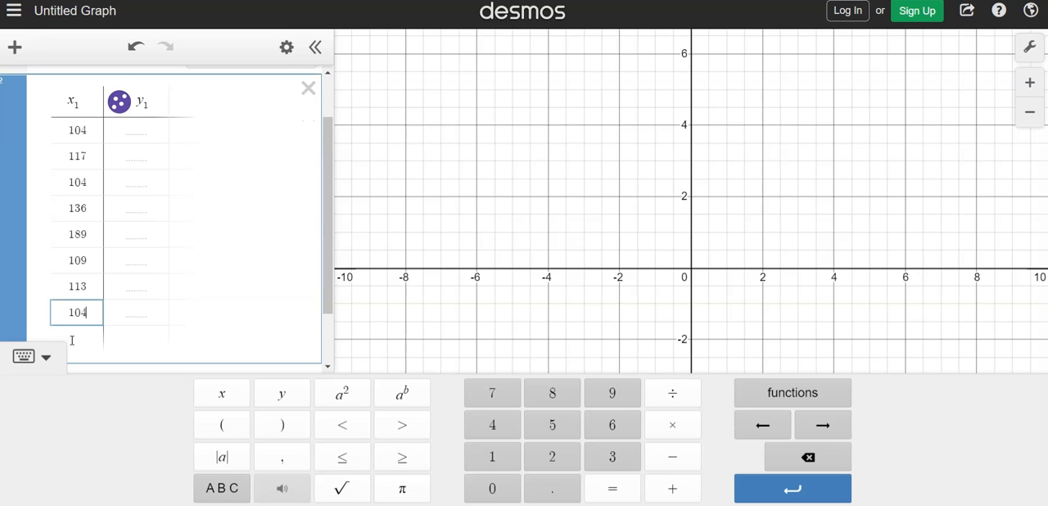
click(45, 357)
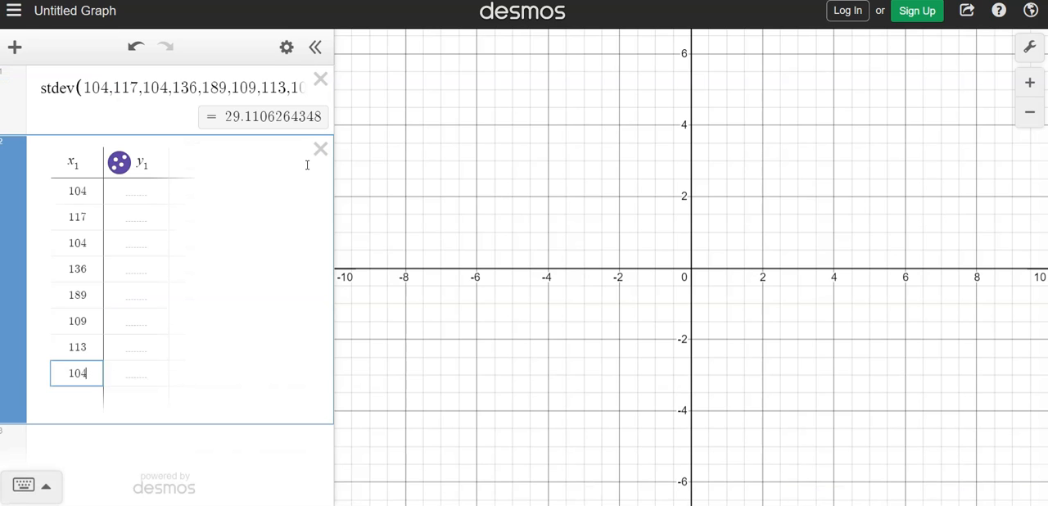
Step: Delete the stdev expression above the table and add the expression mean(x_1) below the table
click(321, 79)
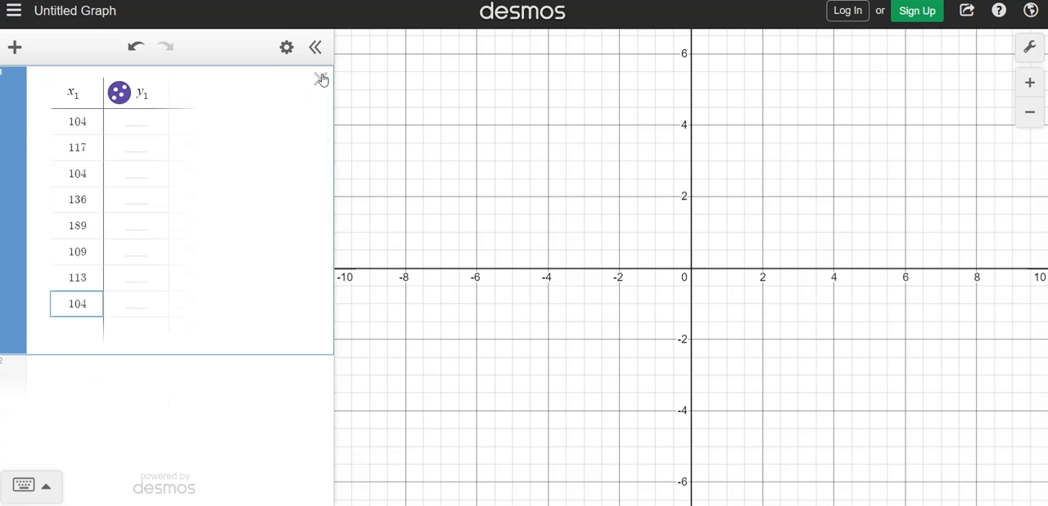
click(107, 374)
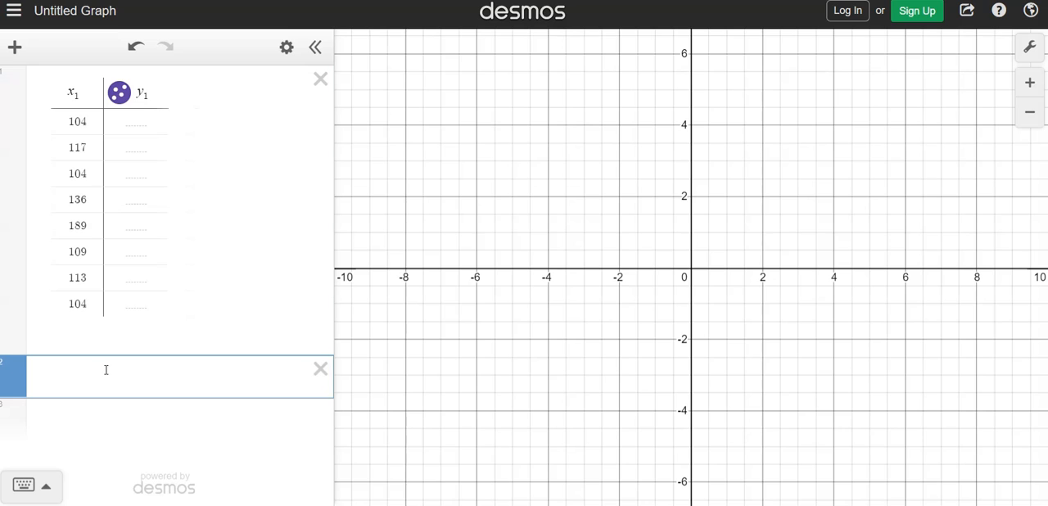
text(mean()
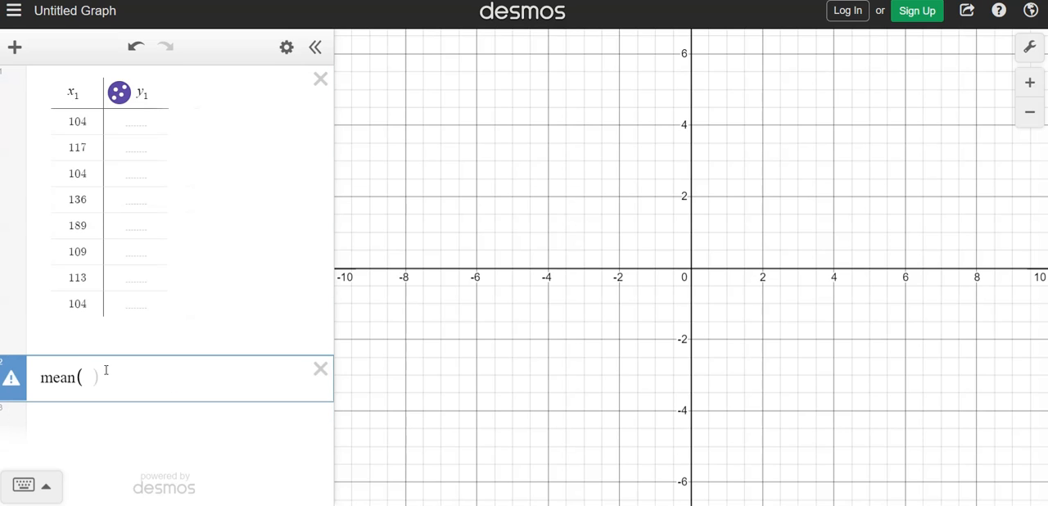
text(x)
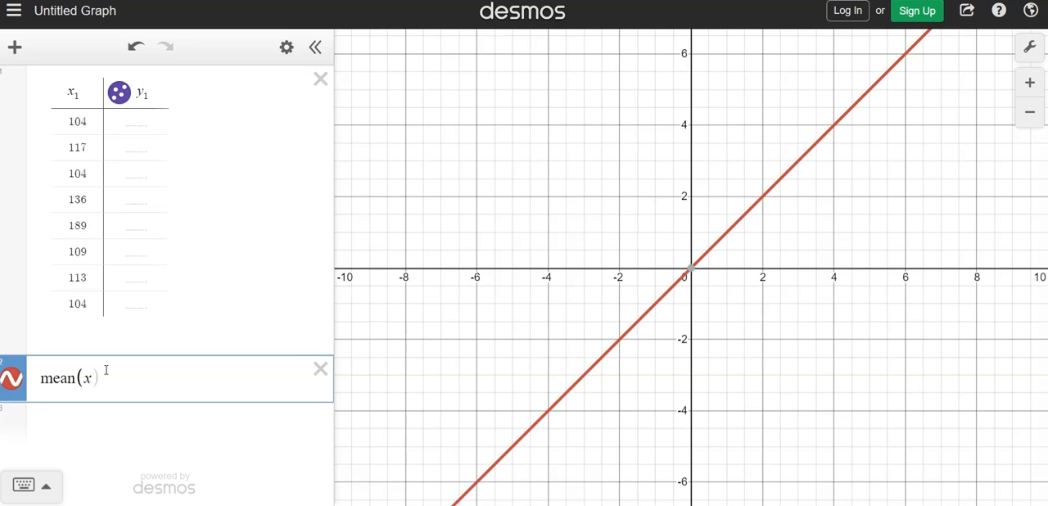
text(1))
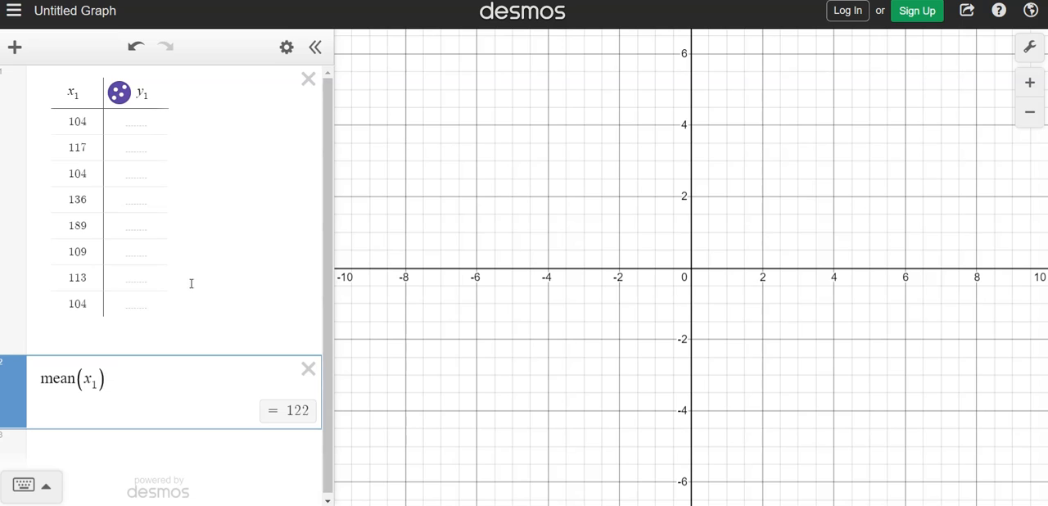
Step: Add the expression stdev(x_1) below the mean to calculate the sample standard deviation of the table column
drag(324, 142, 325, 149)
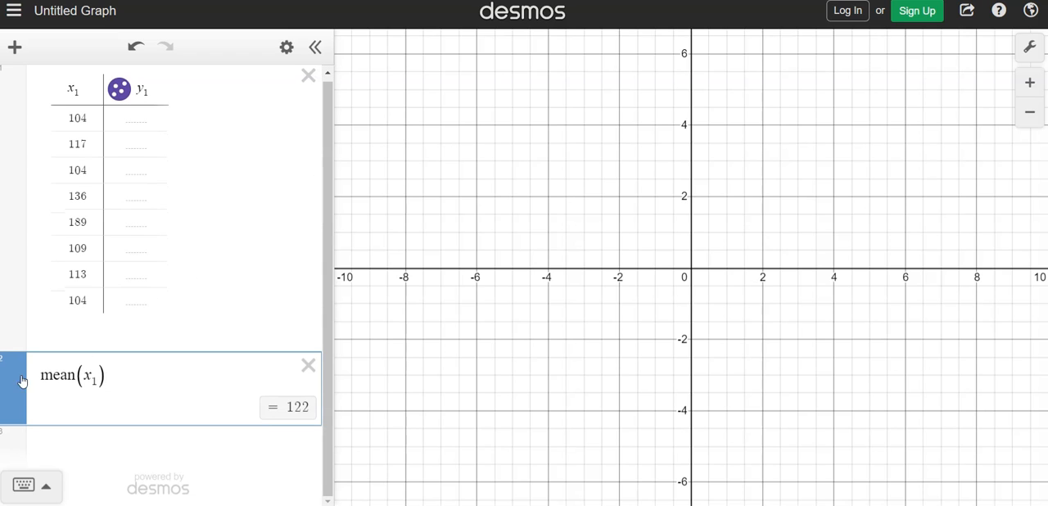
click(92, 447)
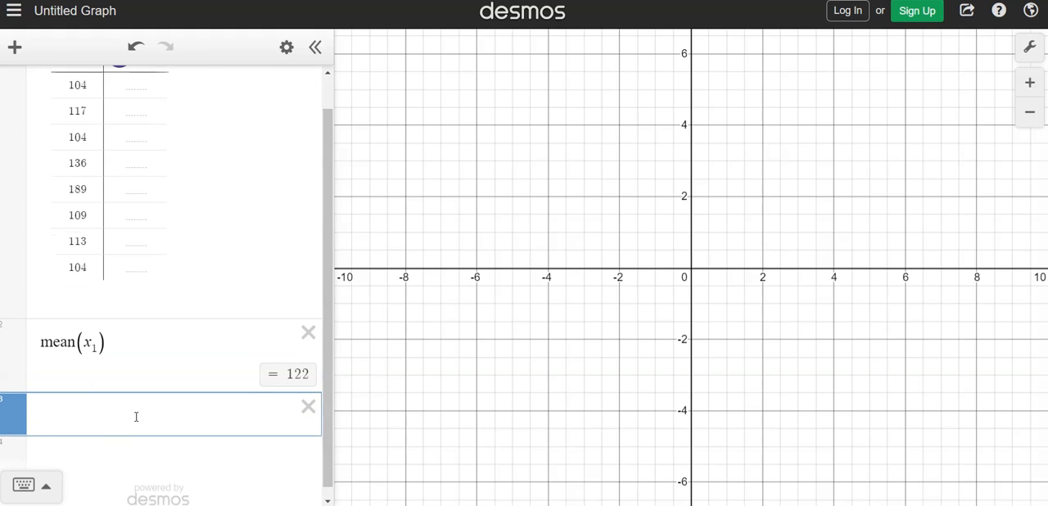
text(std)
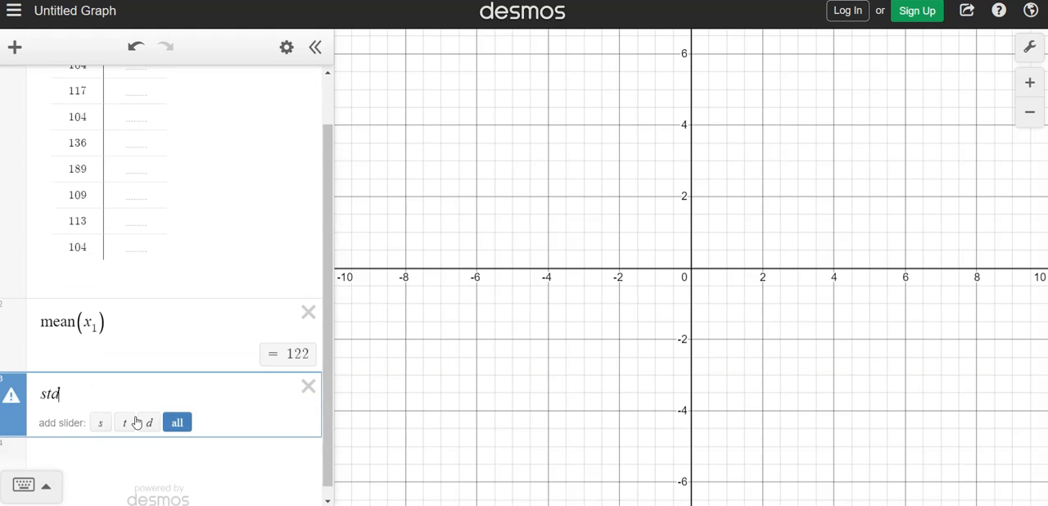
text(dev()
text(x1)
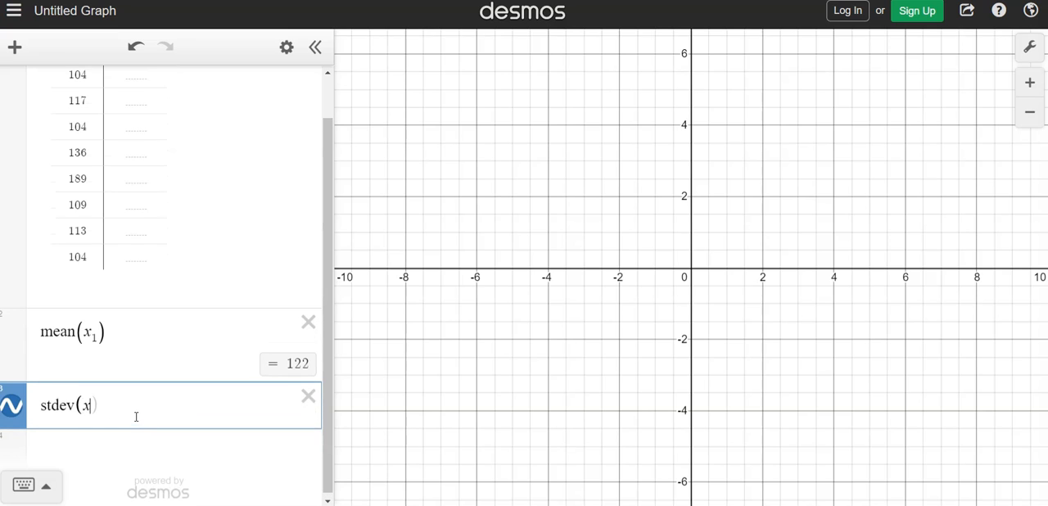
text())
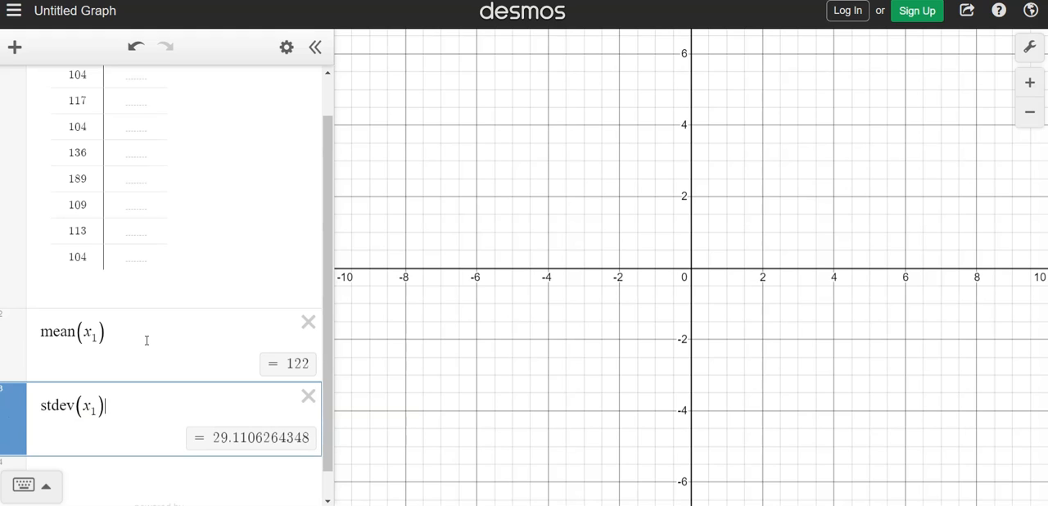
Step: Add the variance expression var(x_1) and reorder it so it sits between mean(x_1) and stdev(x_1)
scroll(146, 327, down, 1)
click(122, 447)
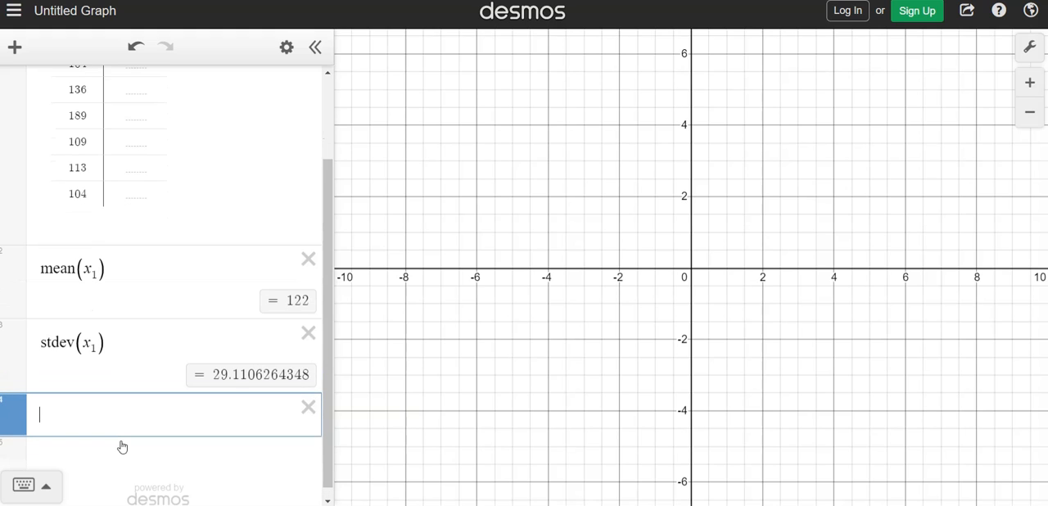
text(var()
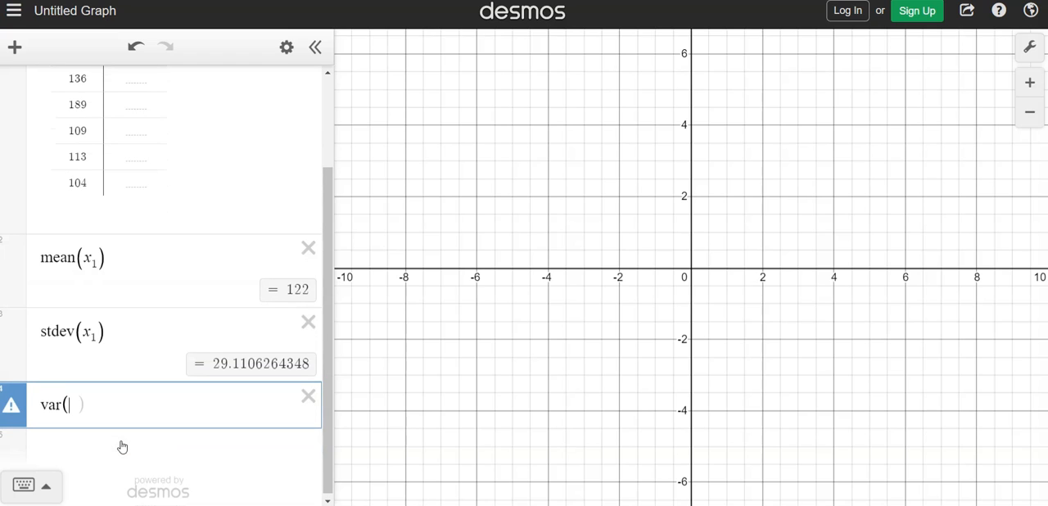
text(x1))
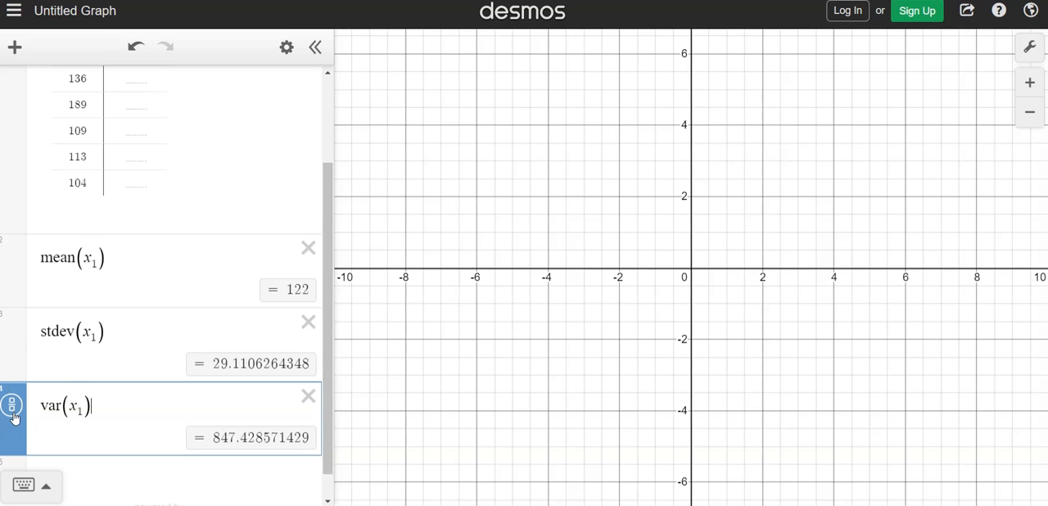
drag(15, 412, 10, 352)
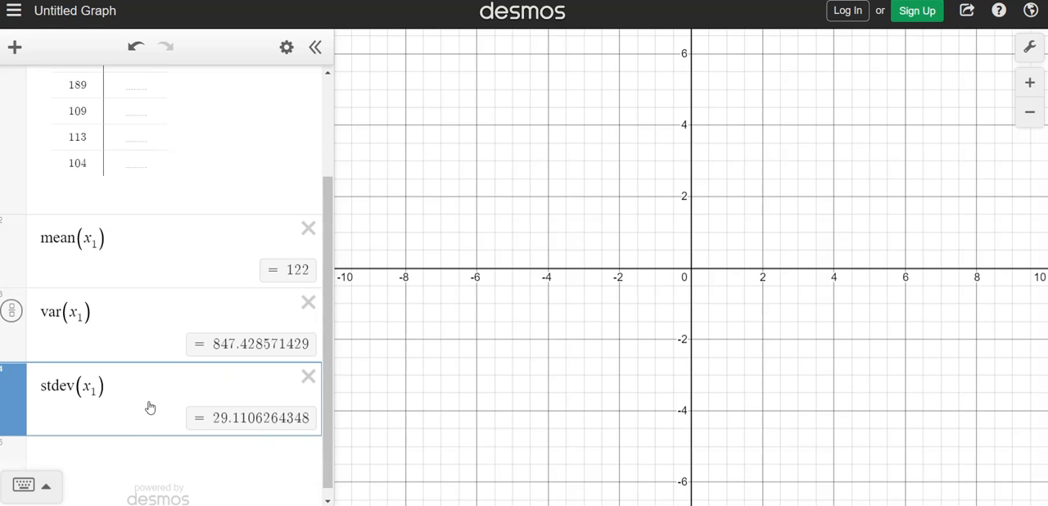
Step: Look through the available statistics functions, and hide the keypad again with an empty expression line selected below stdev(x_1)
click(30, 494)
click(805, 392)
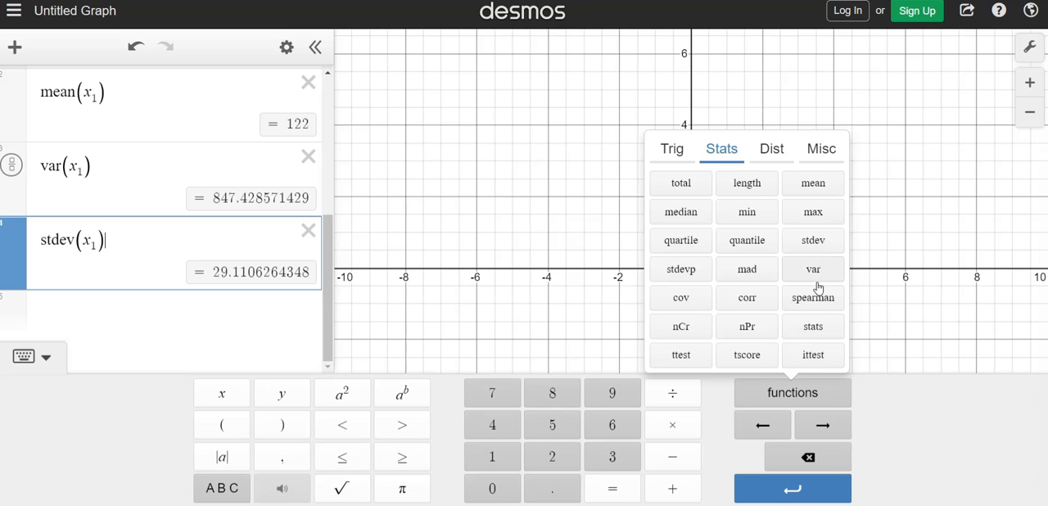
click(150, 317)
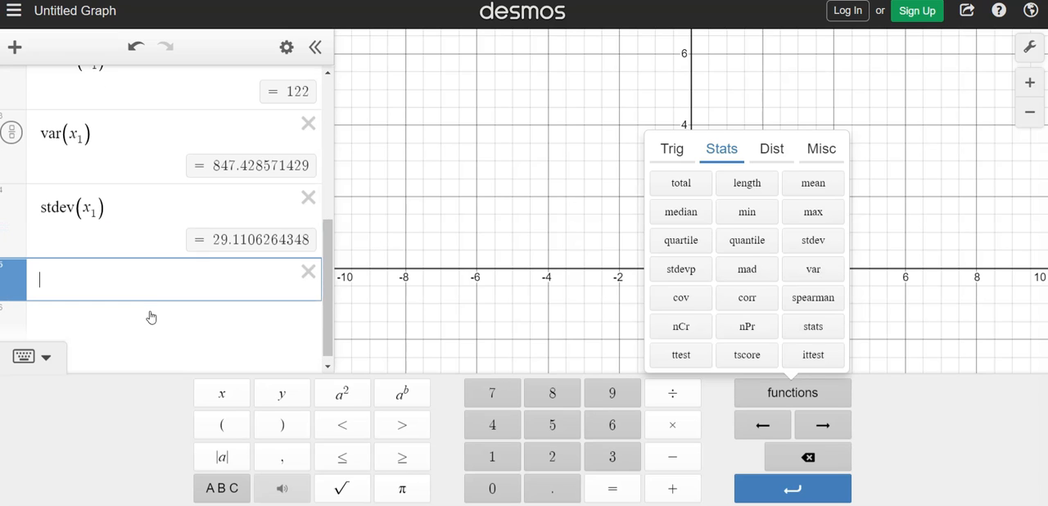
click(47, 360)
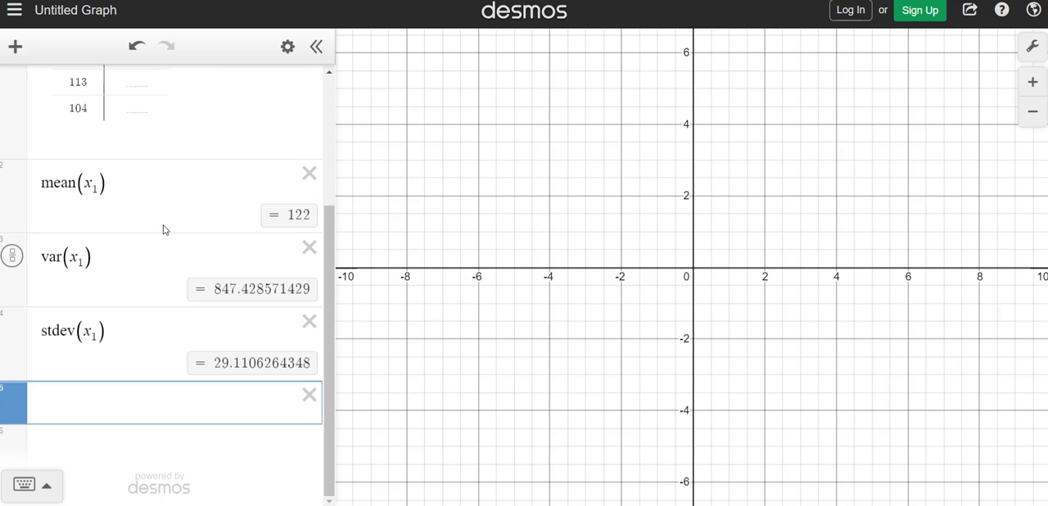
Step: Remove the value 189 and its row from the x_1 column, and review the recalculated mean, variance and standard deviation
scroll(164, 230, up, 5)
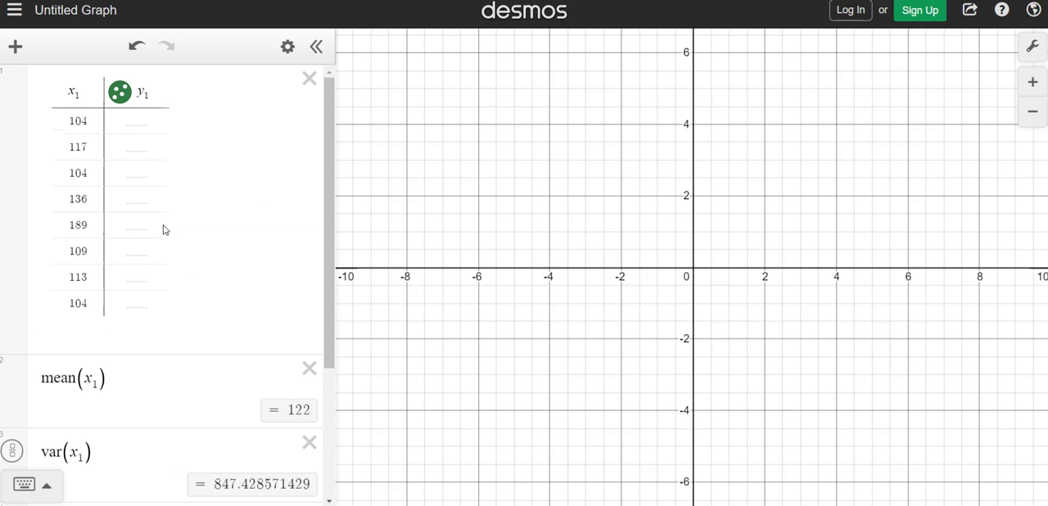
scroll(208, 181, down, 3)
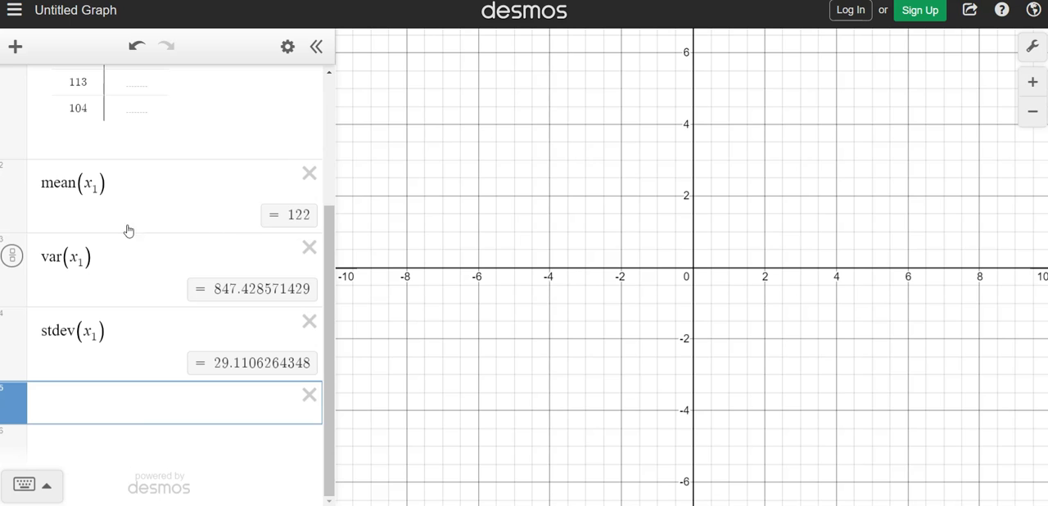
scroll(150, 322, up, 3)
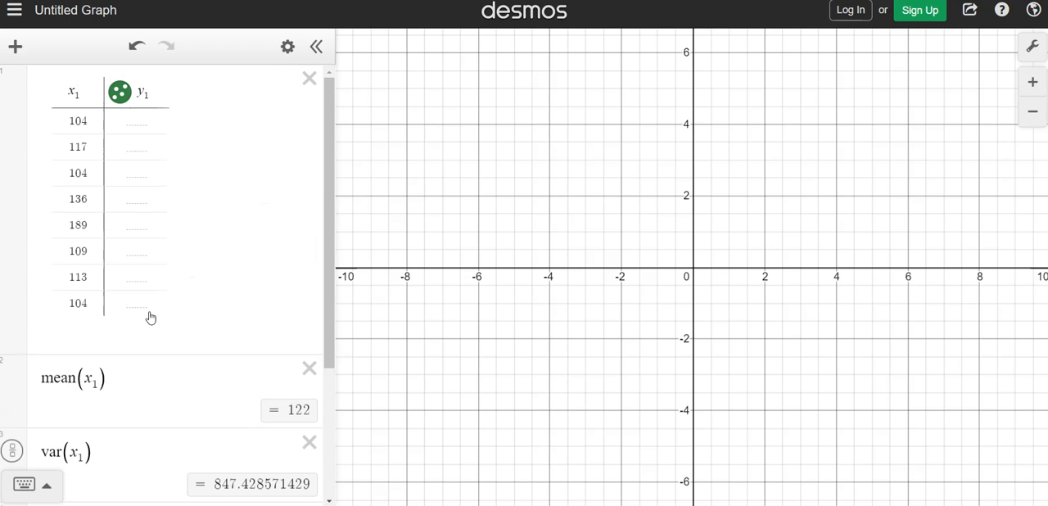
click(88, 226)
key(BackSpace)
key(BackSpace)
key(BackSpace)
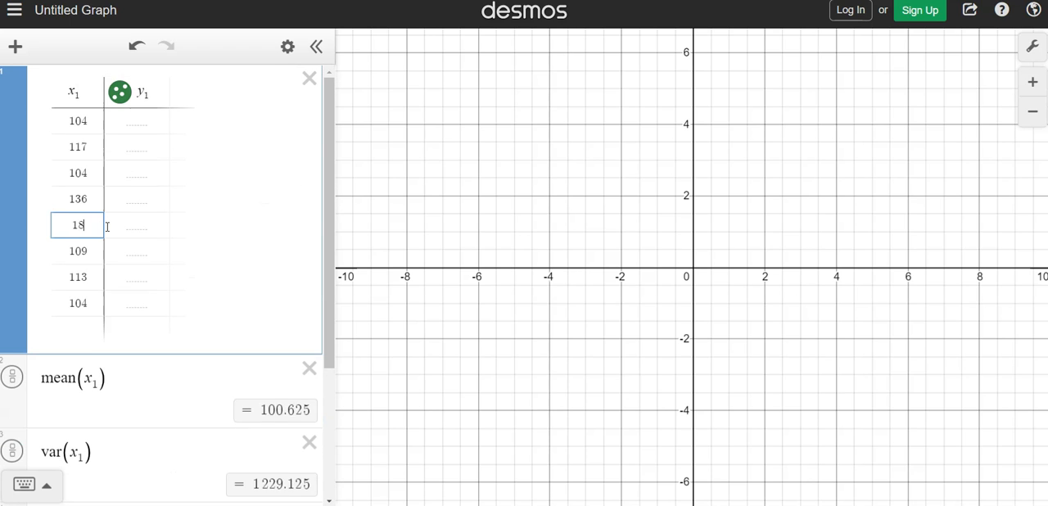
key(BackSpace)
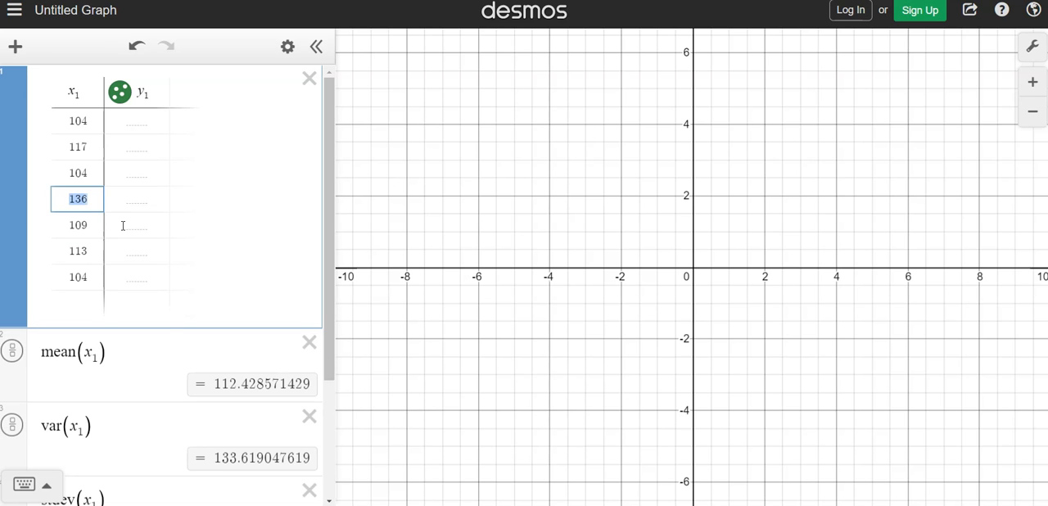
click(241, 173)
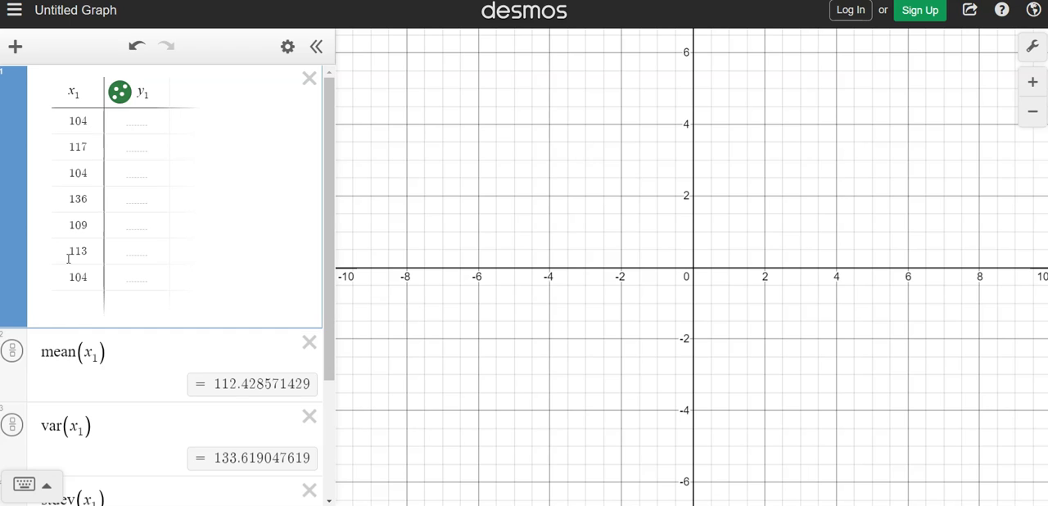
scroll(220, 186, down, 2)
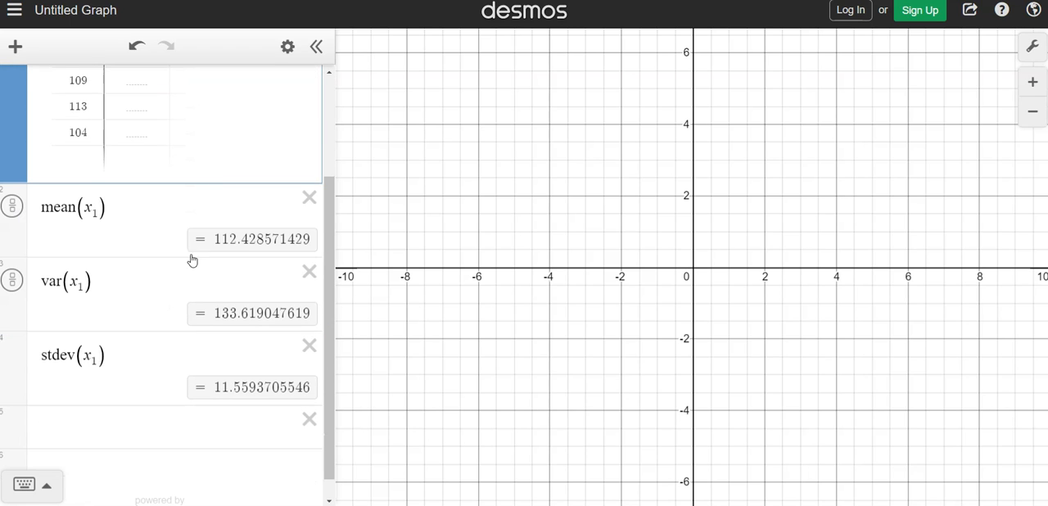